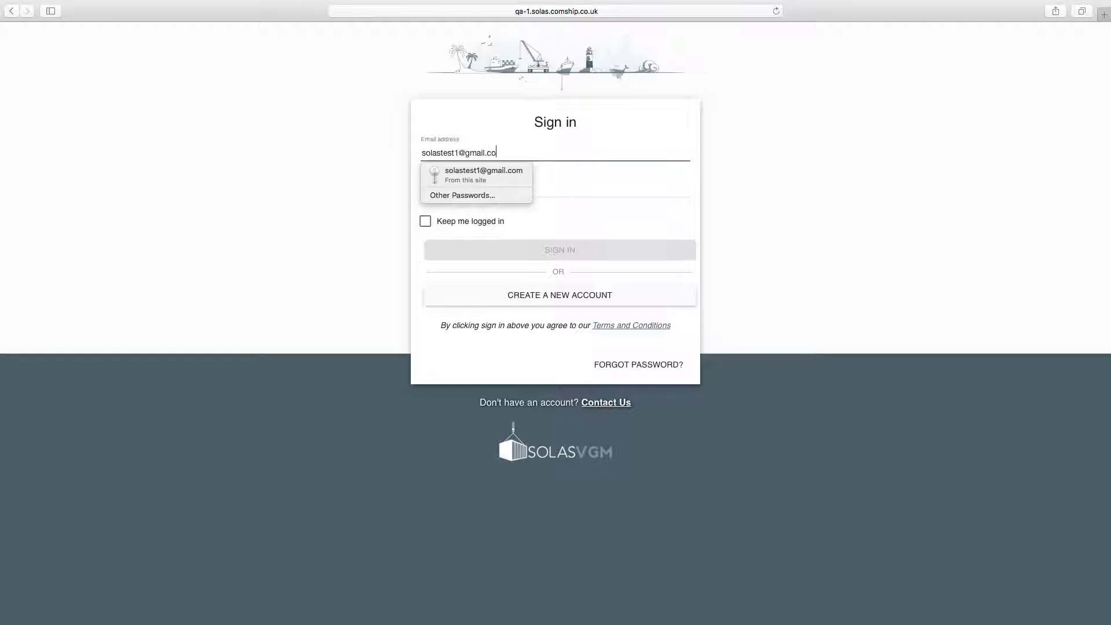
- Sign in to SOLAS VGM with the suggested e-mail address and the account password
key(Tab)
text(•••••••••)
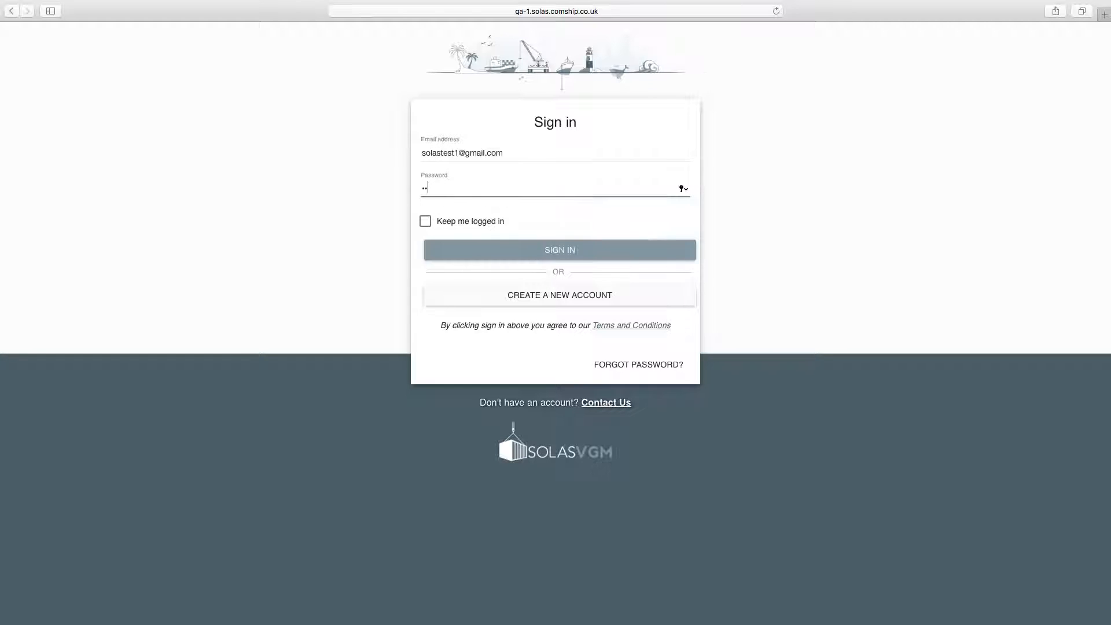
key(Return)
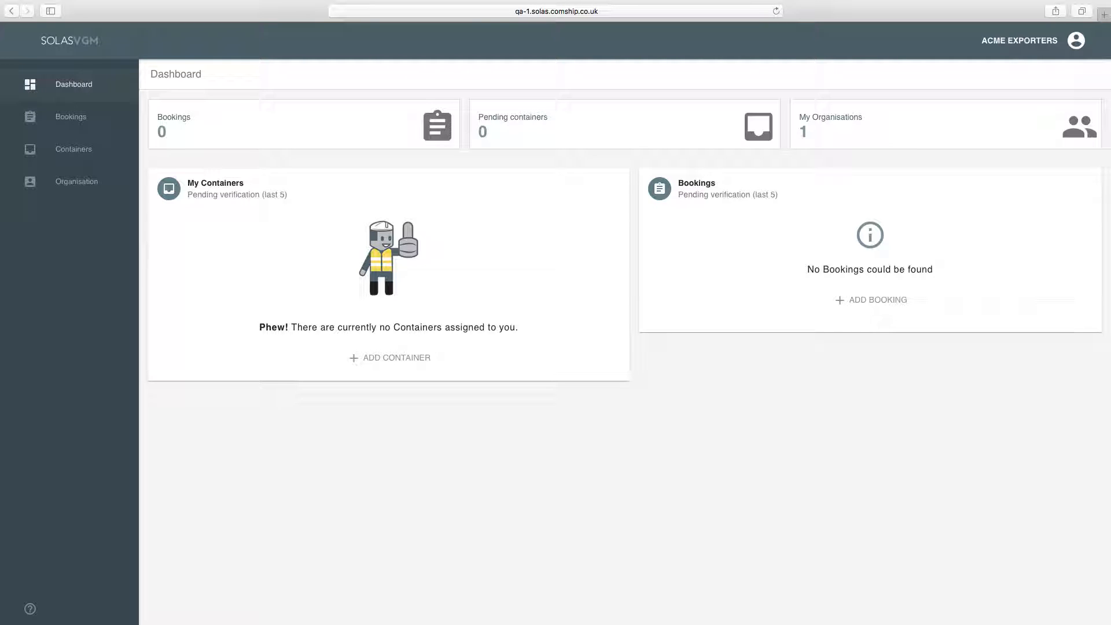
- Open the ACME EXPORTERS organisation page and scroll to its Users, Addresses and Roles sections
click(66, 184)
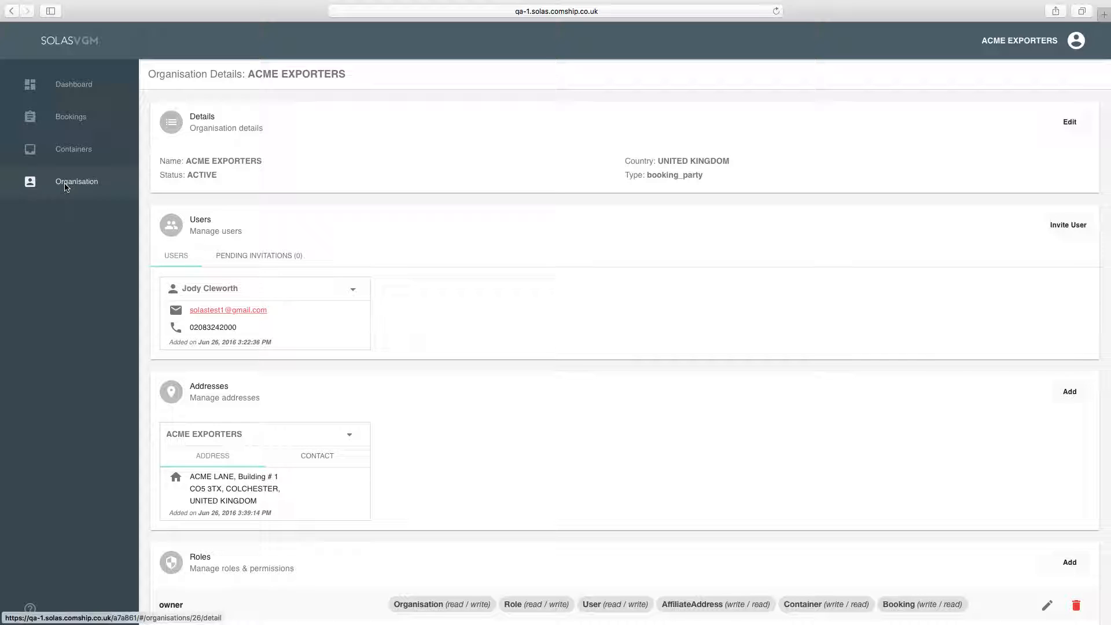
scroll(496, 414, down, 3)
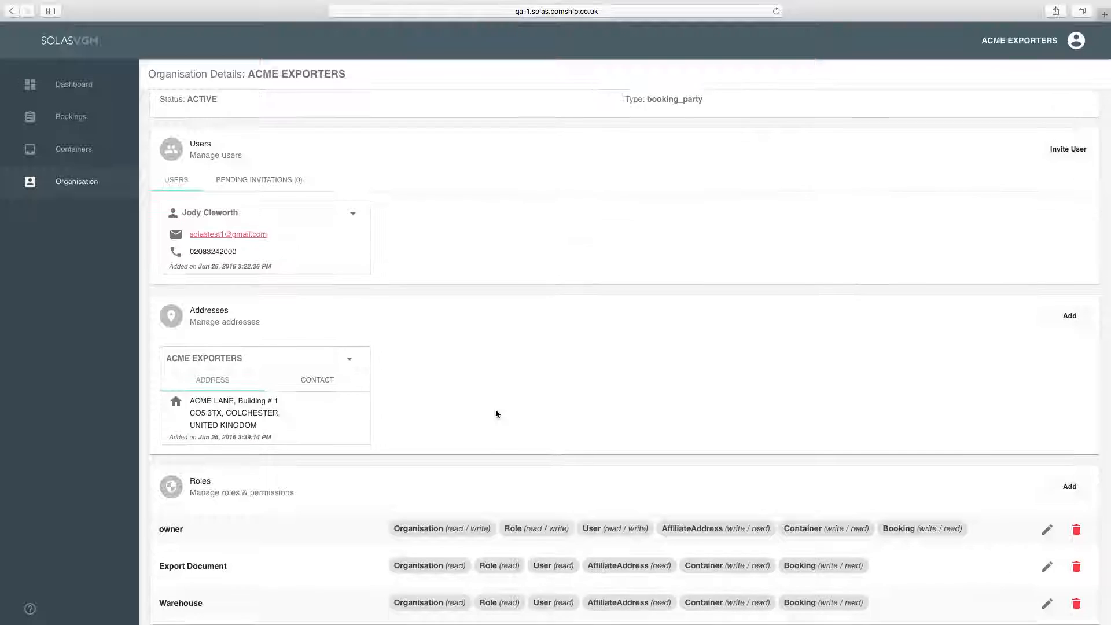
scroll(496, 414, down, 1)
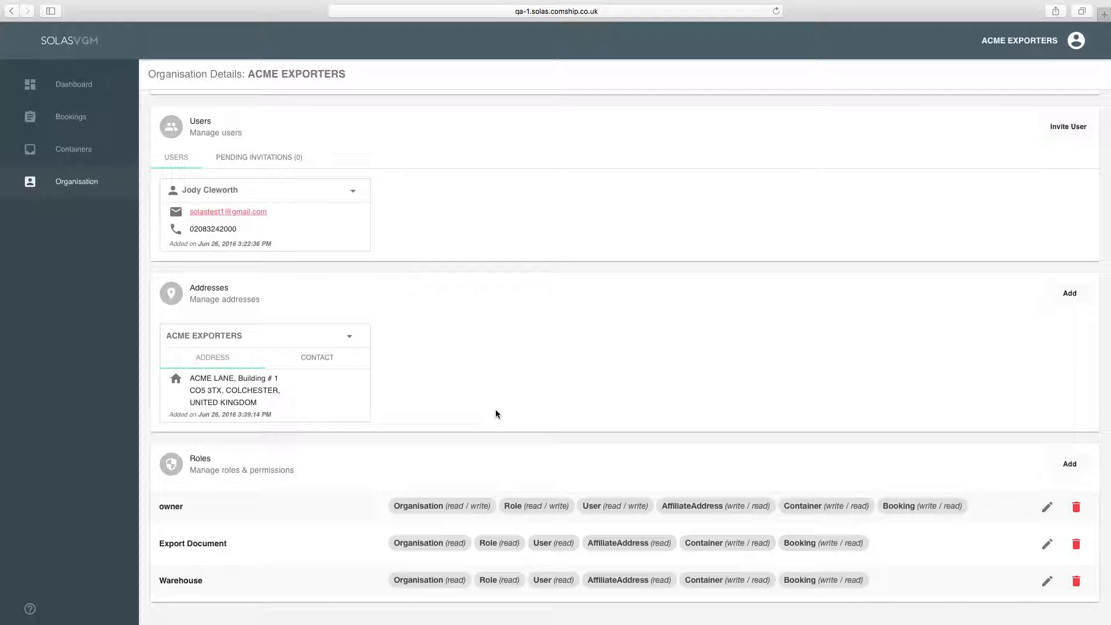
- Start a new role named Trucker
click(1061, 469)
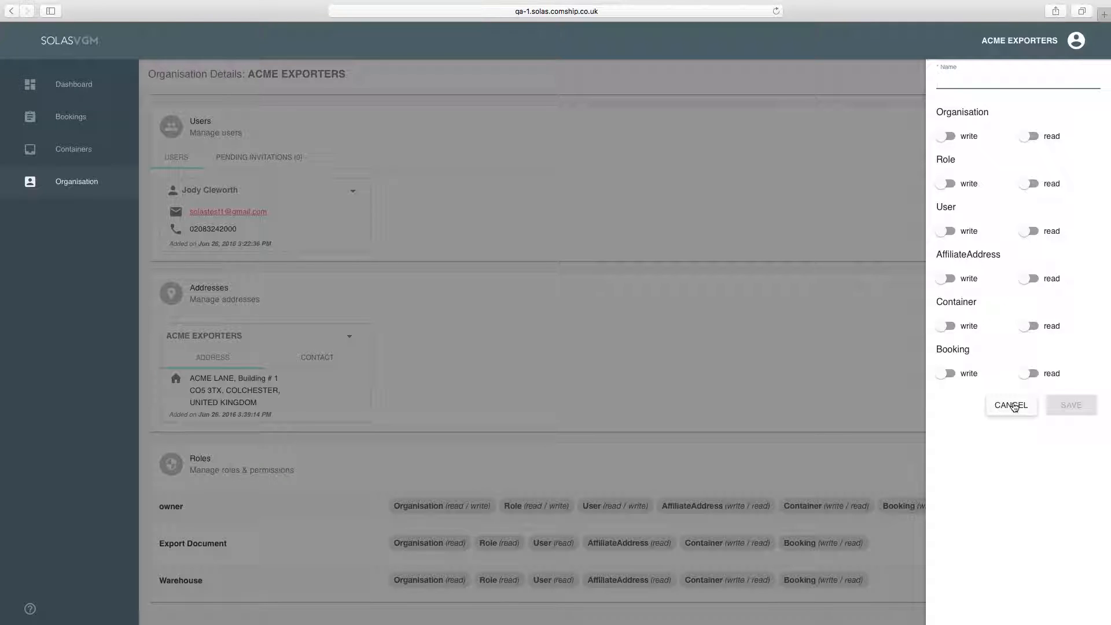
text(Trucker)
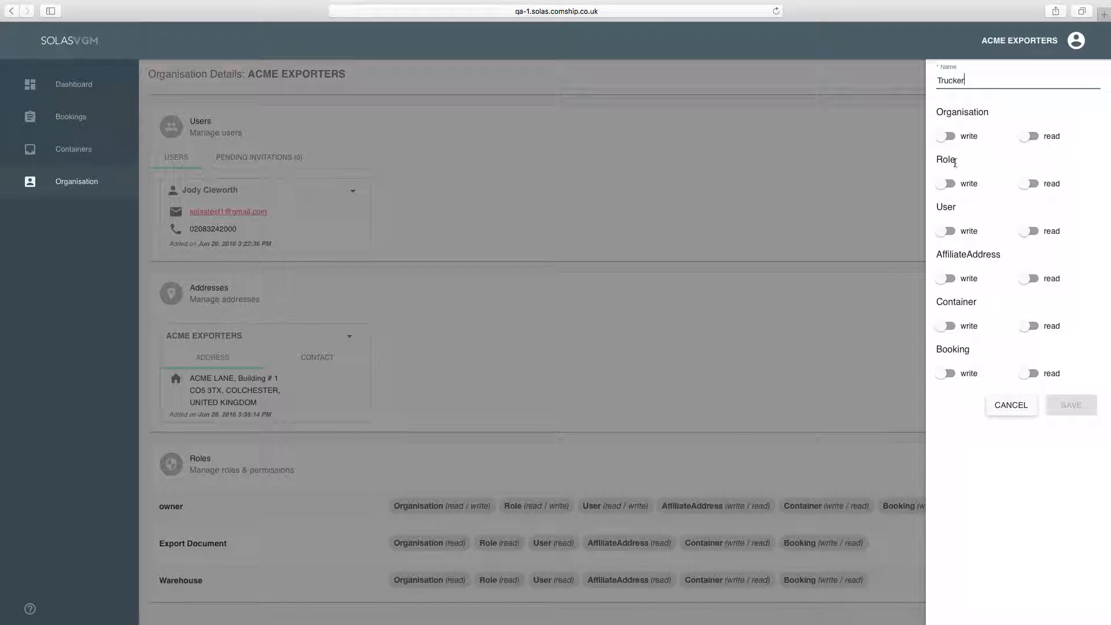
- Give Trucker read access to every entity plus Container write access, and save it
click(1051, 137)
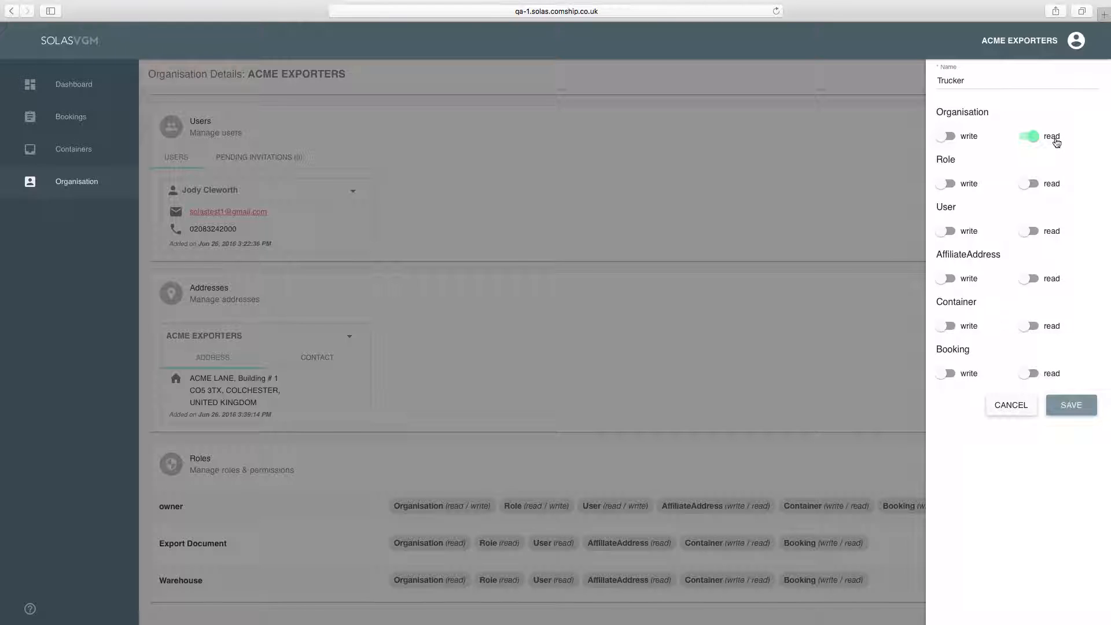
click(1051, 185)
click(1050, 232)
click(1043, 282)
click(1040, 376)
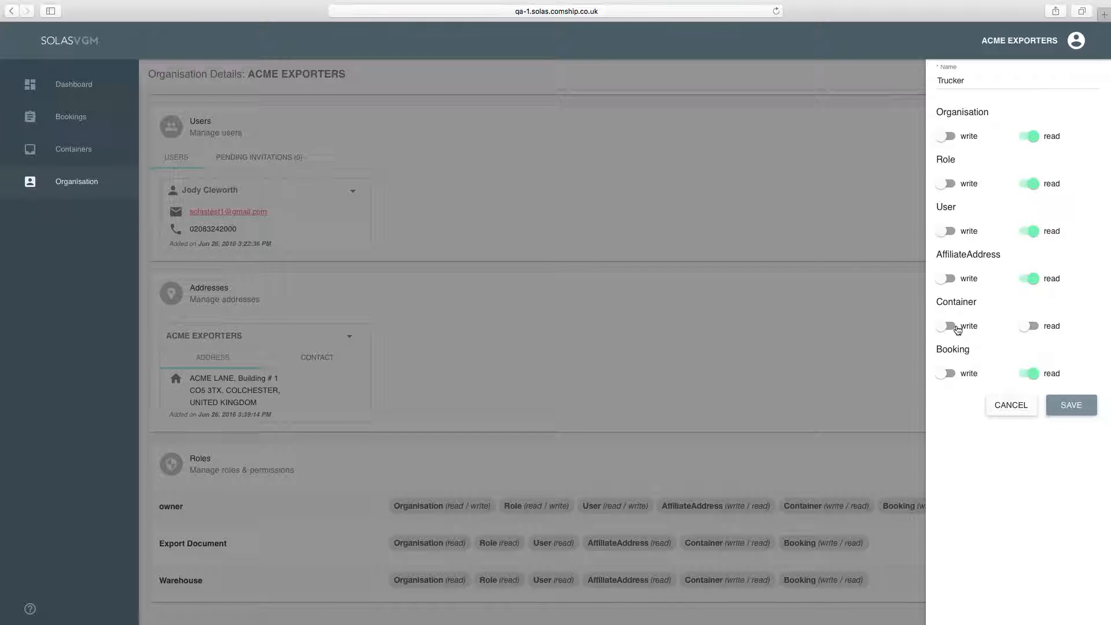
click(958, 330)
click(1047, 330)
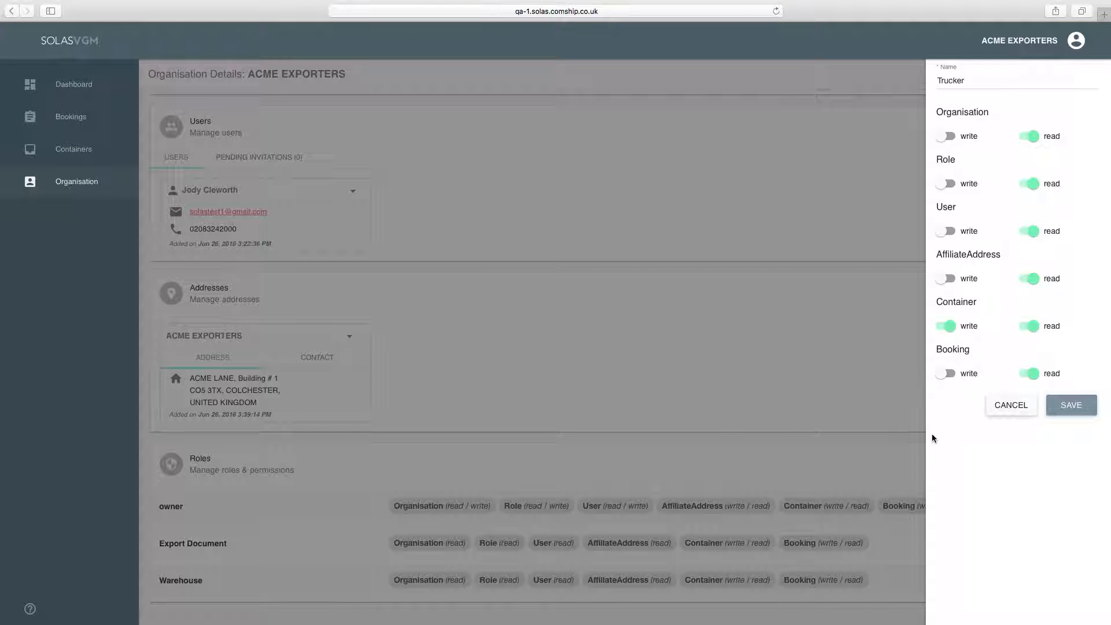
click(1071, 407)
scroll(852, 433, down, 3)
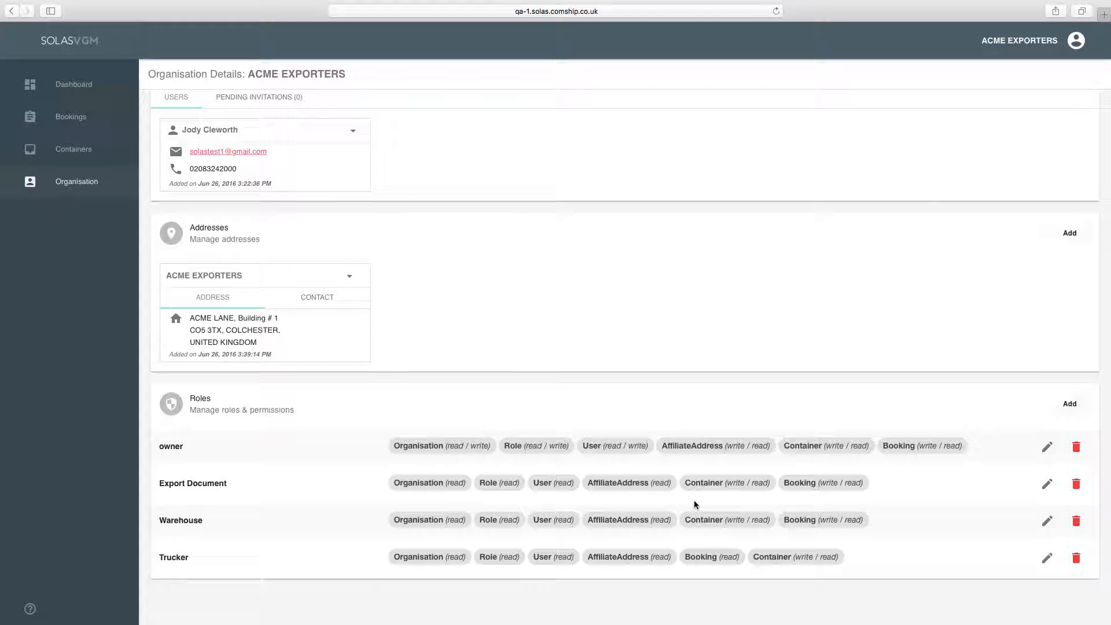
scroll(693, 501, up, 3)
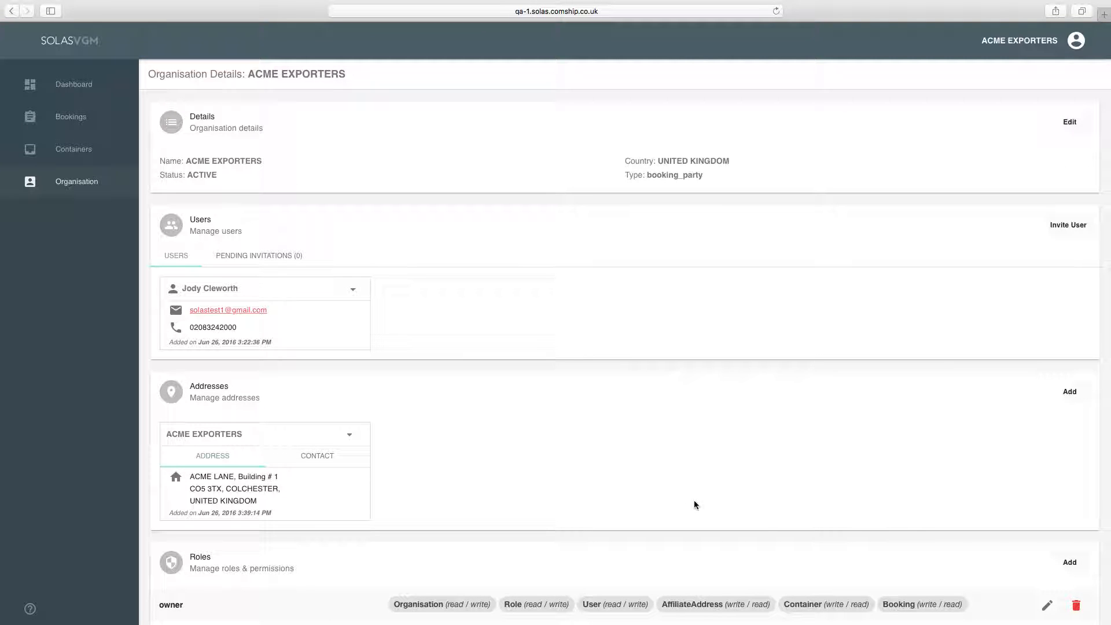
scroll(677, 504, down, 2)
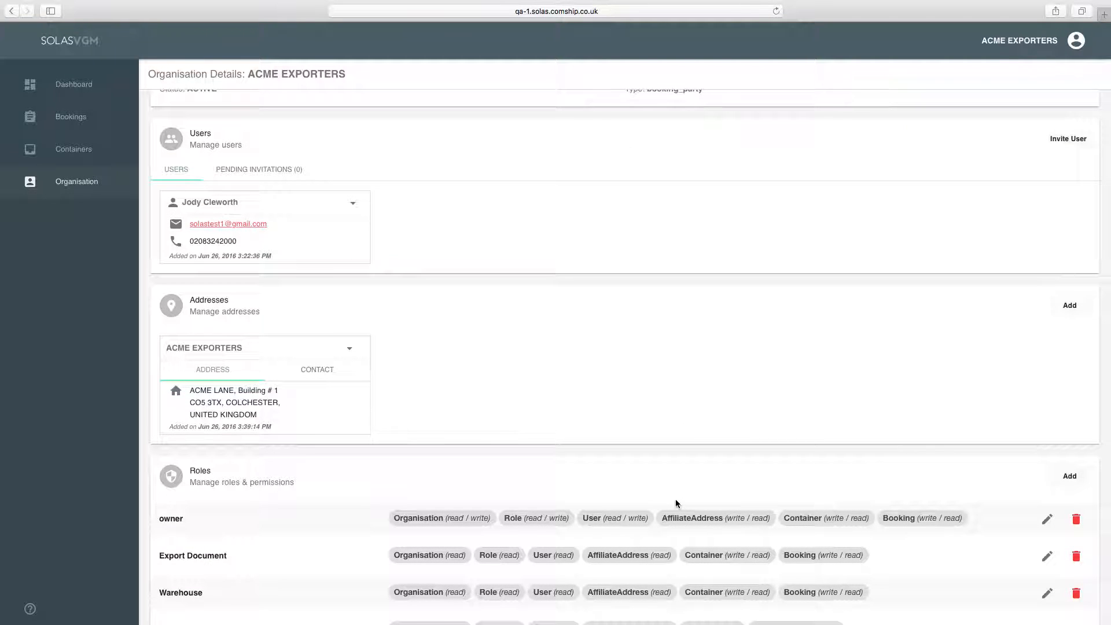
scroll(661, 511, down, 1)
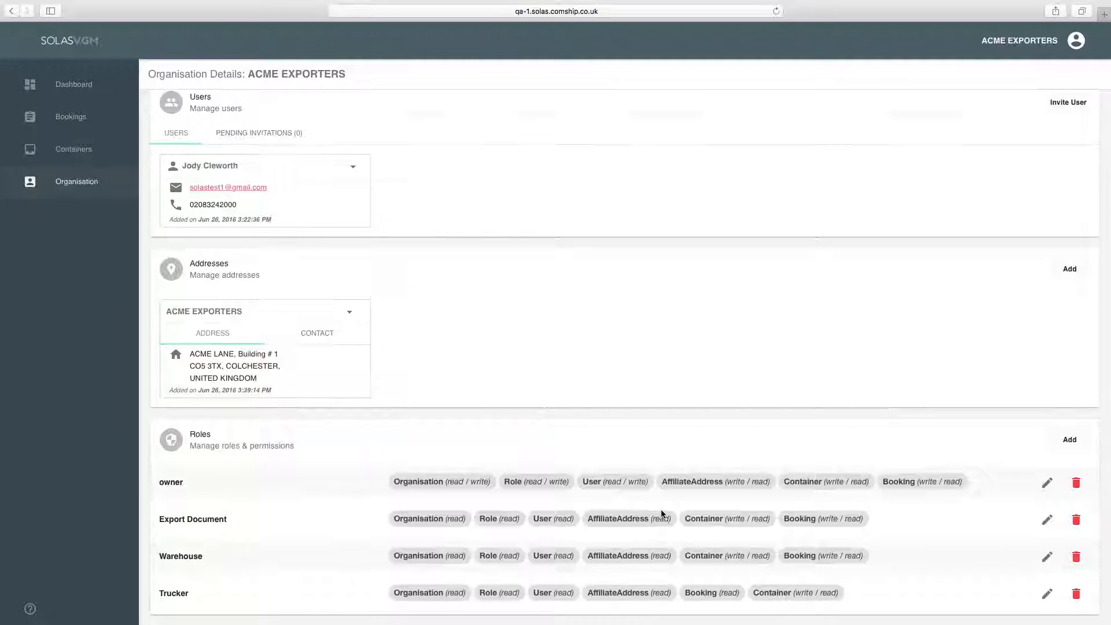
scroll(659, 511, up, 3)
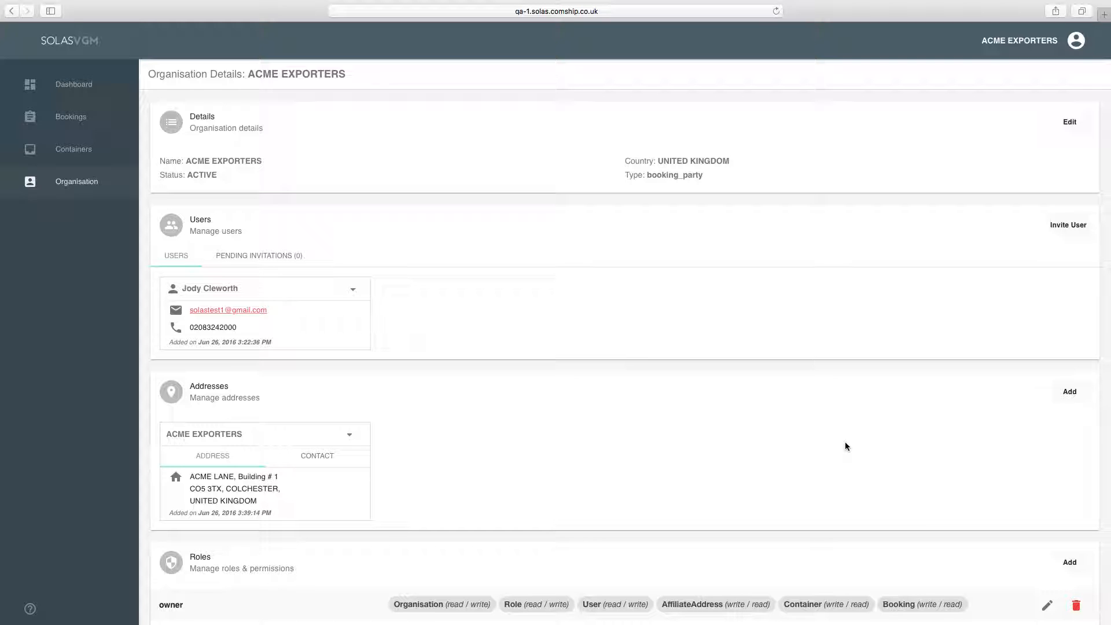
scroll(890, 452, down, 5)
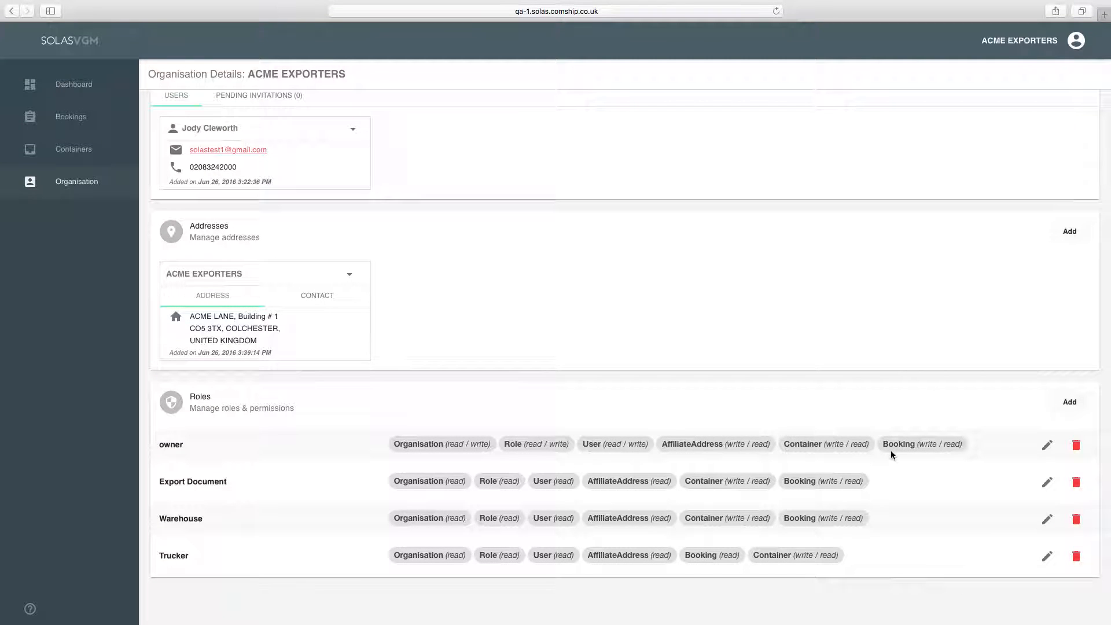
scroll(891, 455, up, 5)
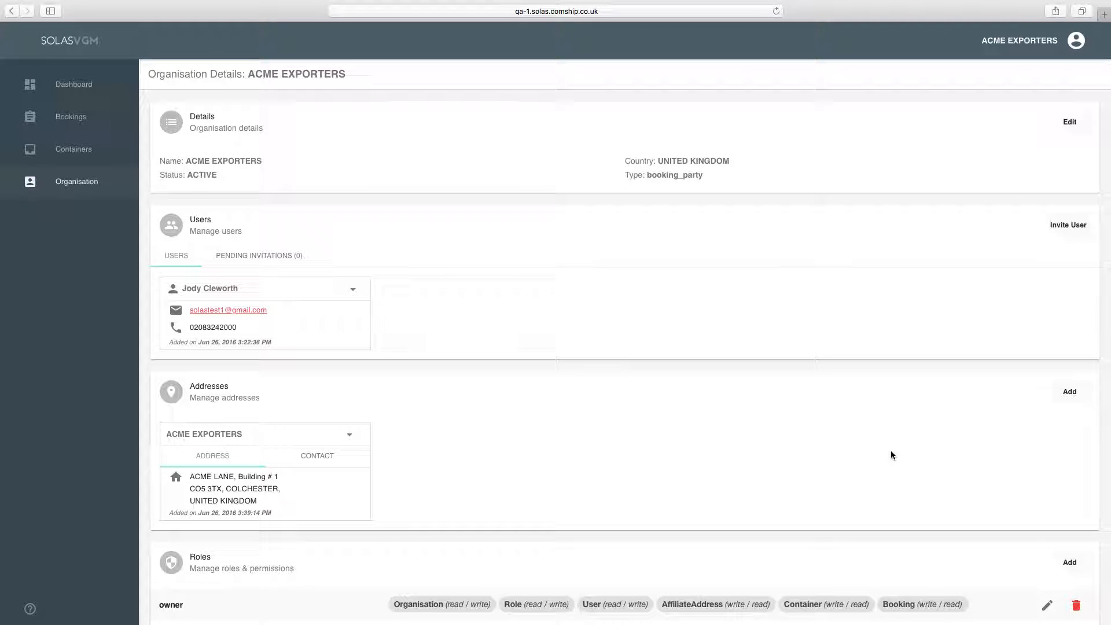
scroll(891, 457, down, 4)
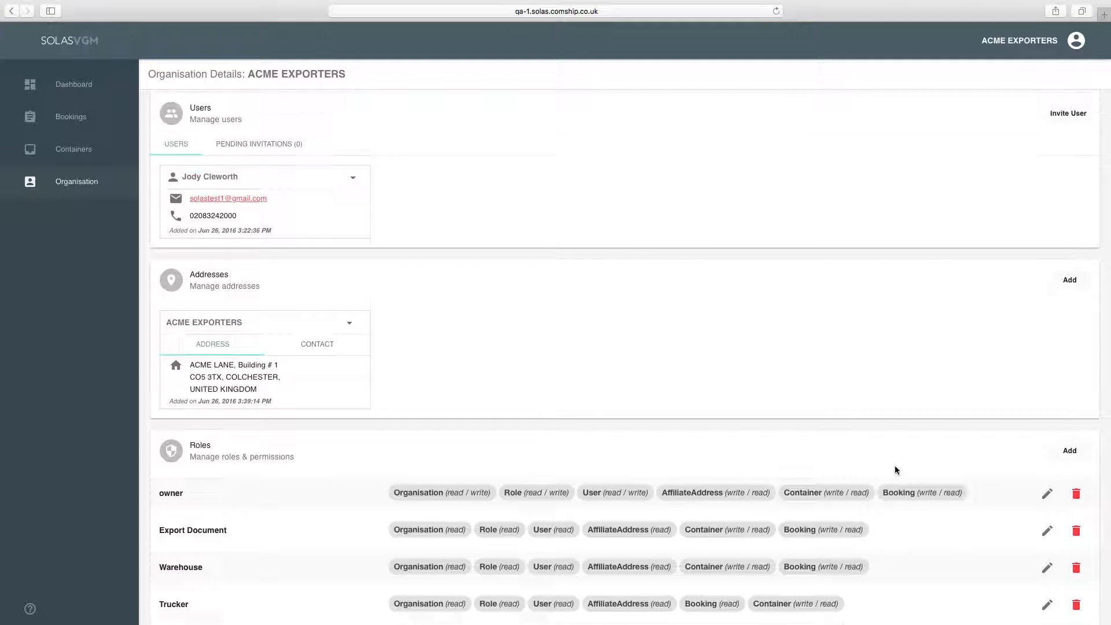
scroll(895, 468, up, 4)
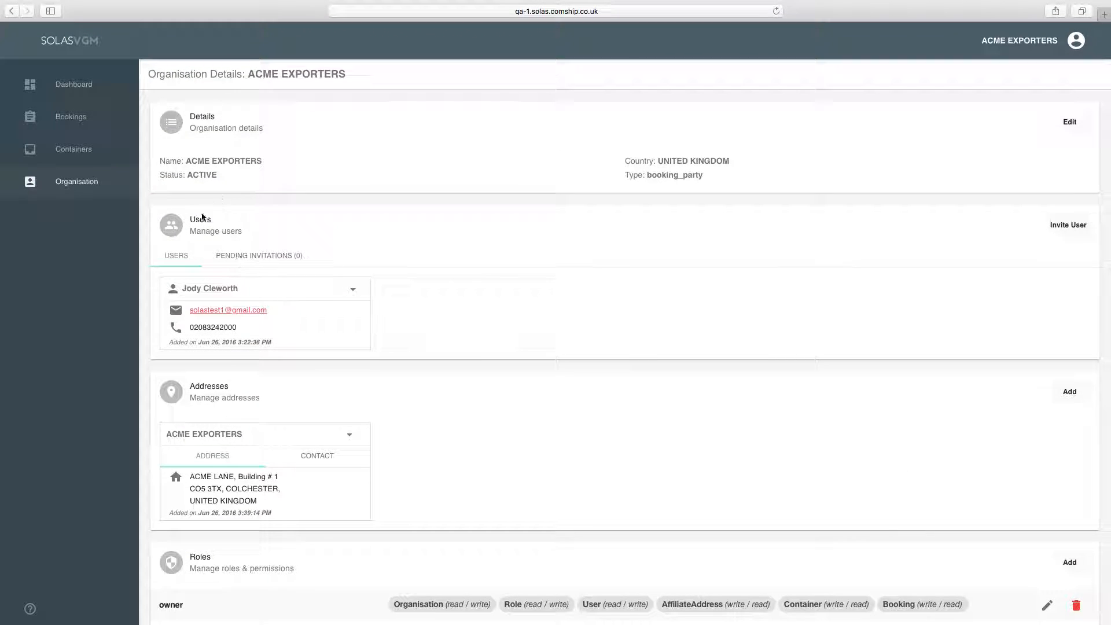
- Invite the new user's e-mail address to the organisation with the Export Document role
click(1058, 233)
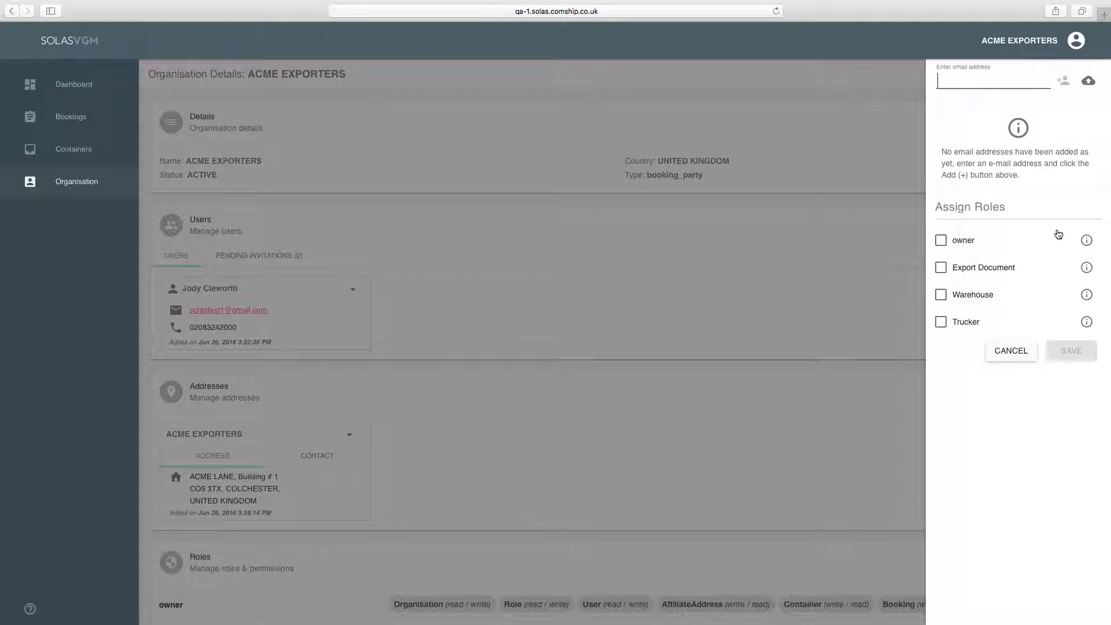
click(1062, 80)
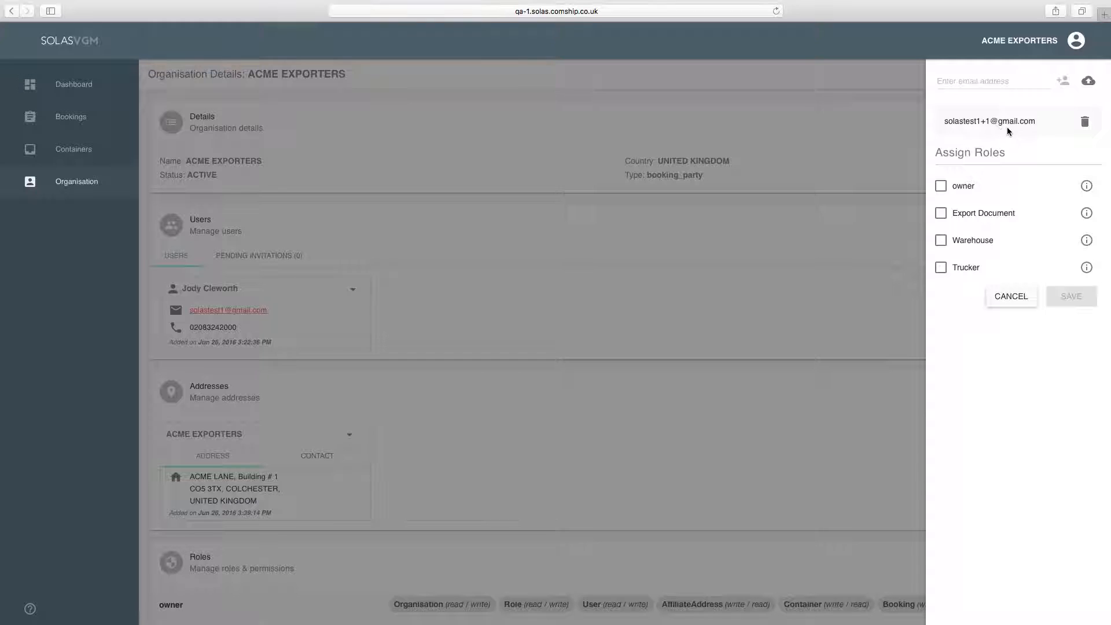
click(940, 214)
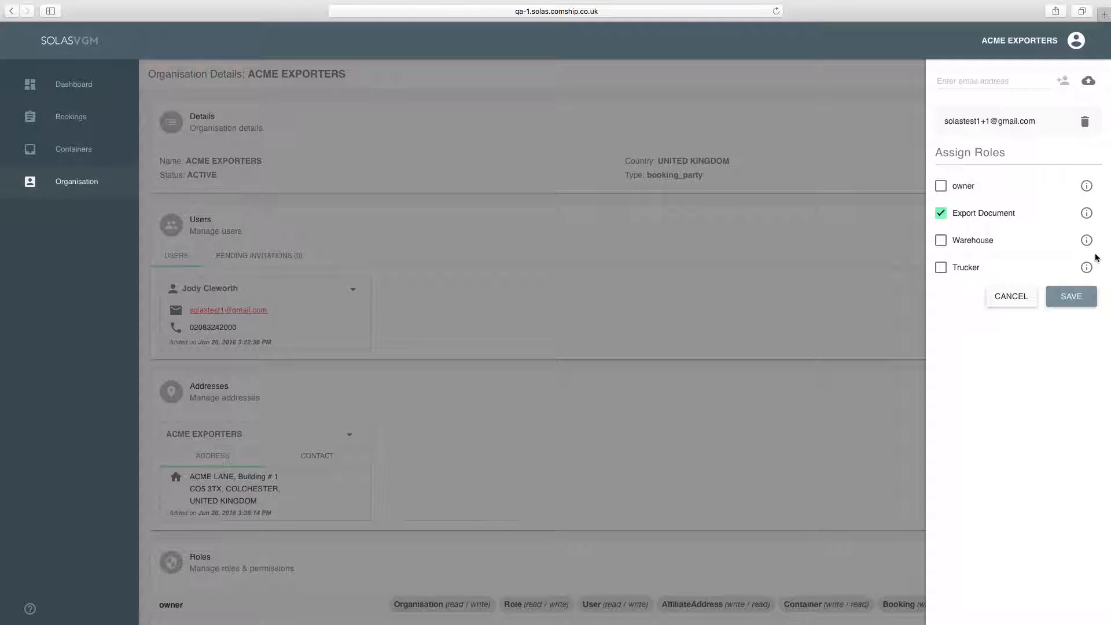
click(1067, 301)
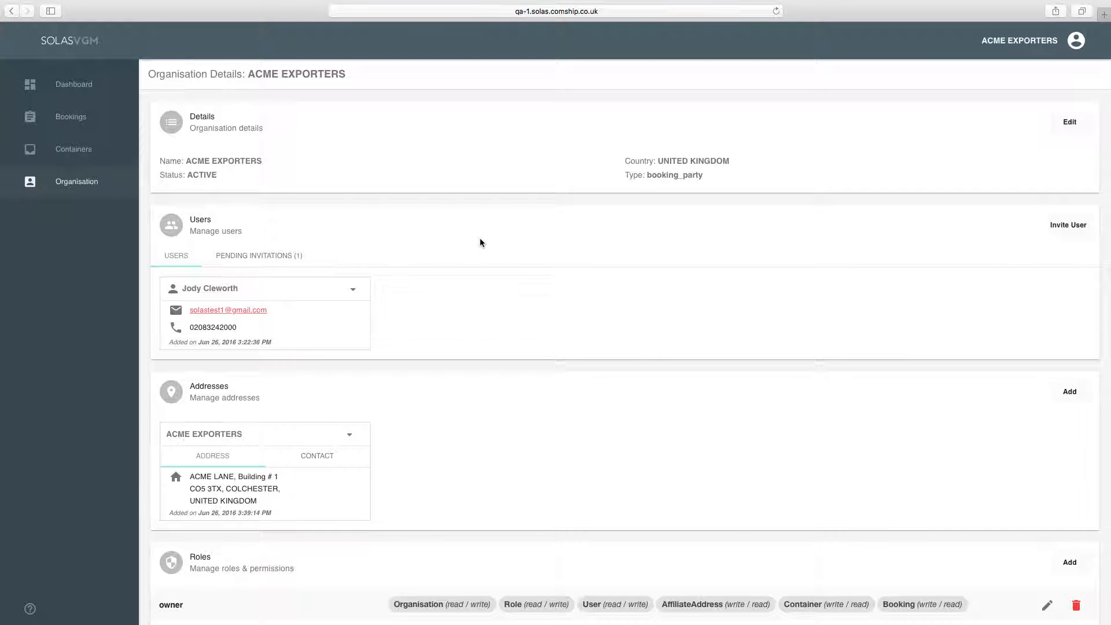
- Resend the single invitation listed under PENDING INVITATIONS (1)
click(263, 256)
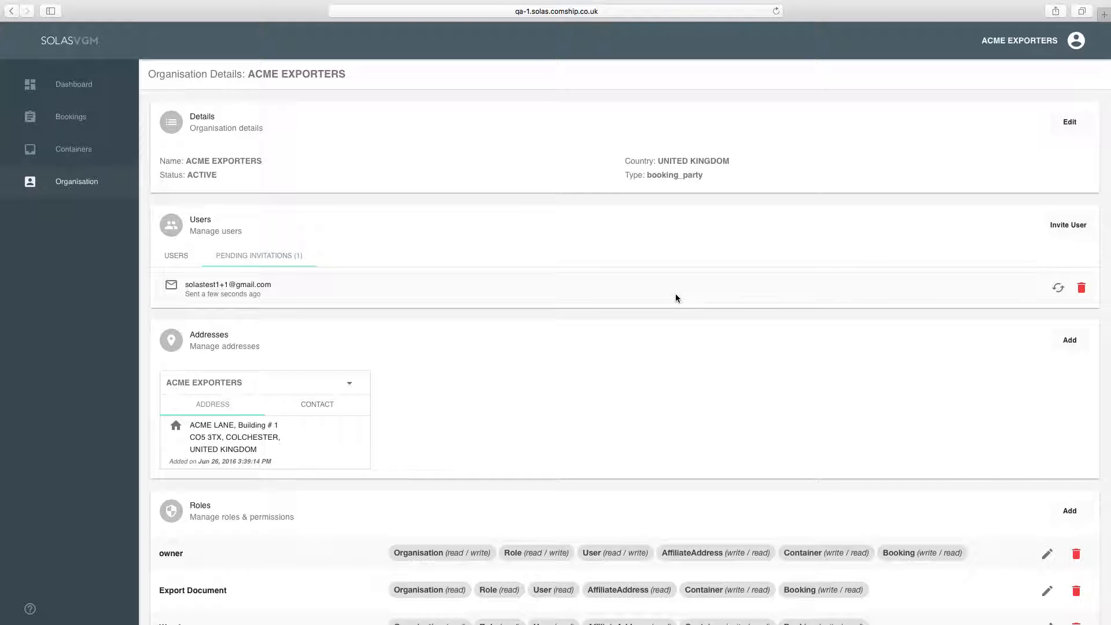
click(1065, 289)
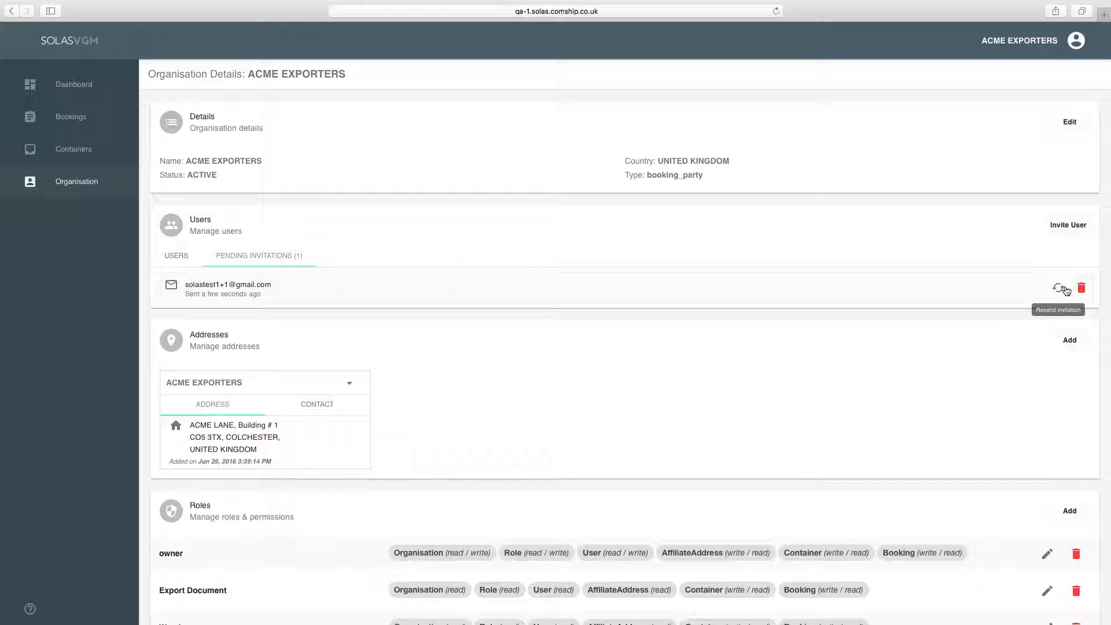
key(ctrl+Right)
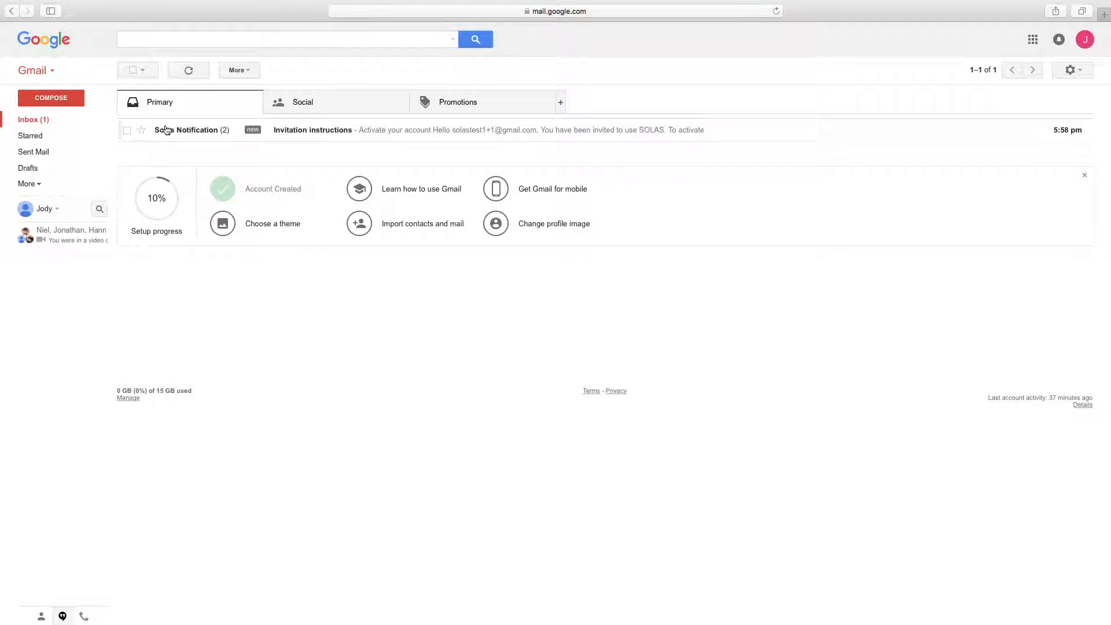
- Try the first invitation e-mail's Accept link and close the resulting invalid-token page
click(167, 131)
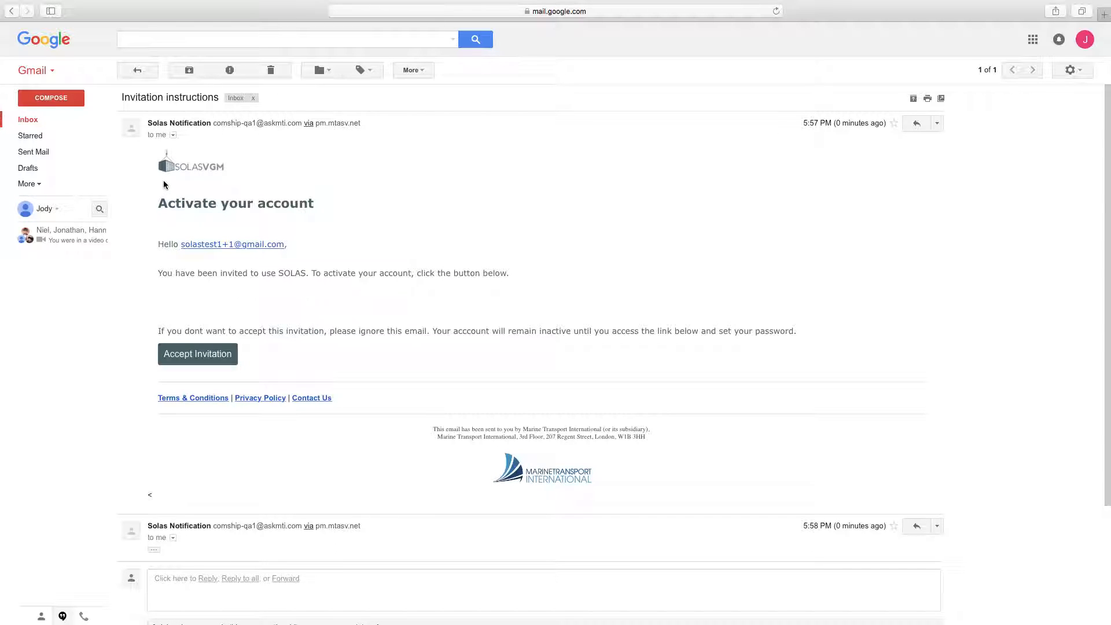
scroll(165, 186, down, 3)
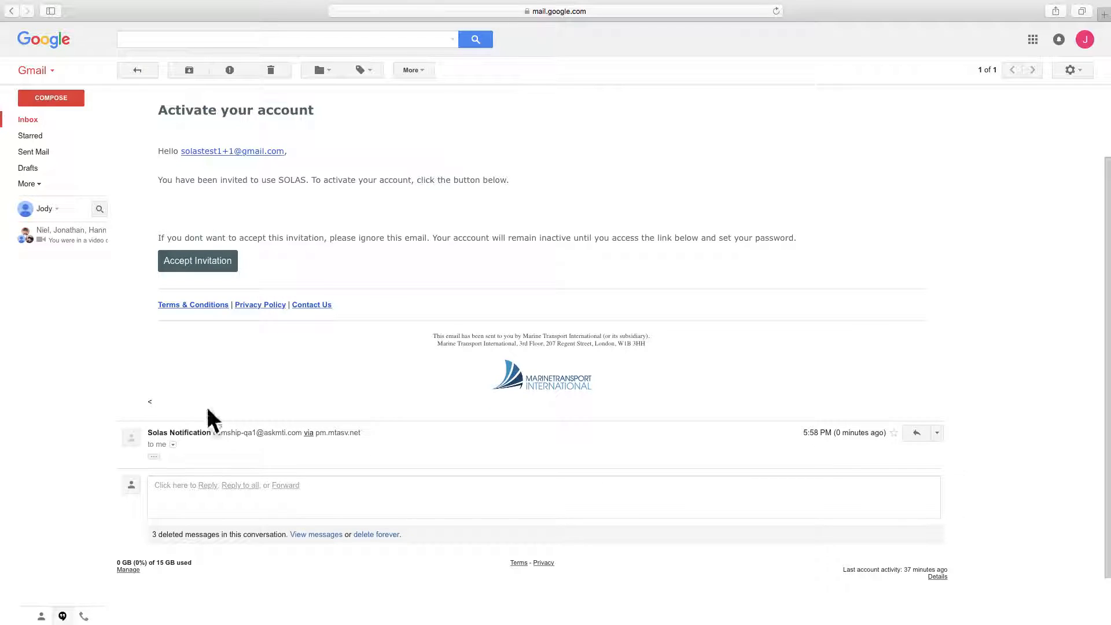
scroll(235, 401, up, 3)
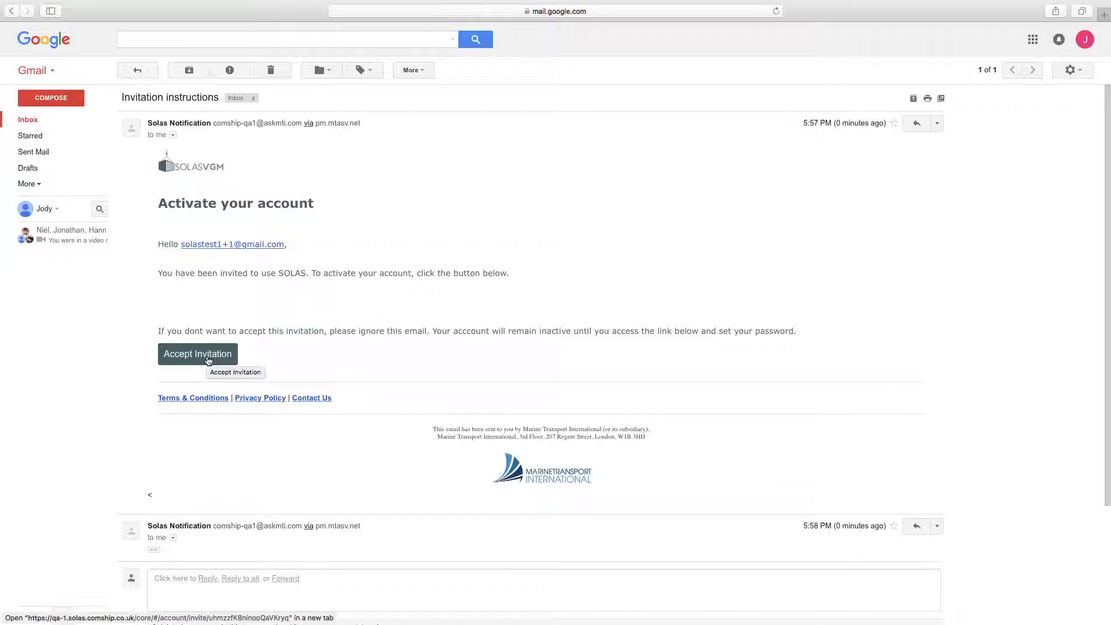
click(209, 360)
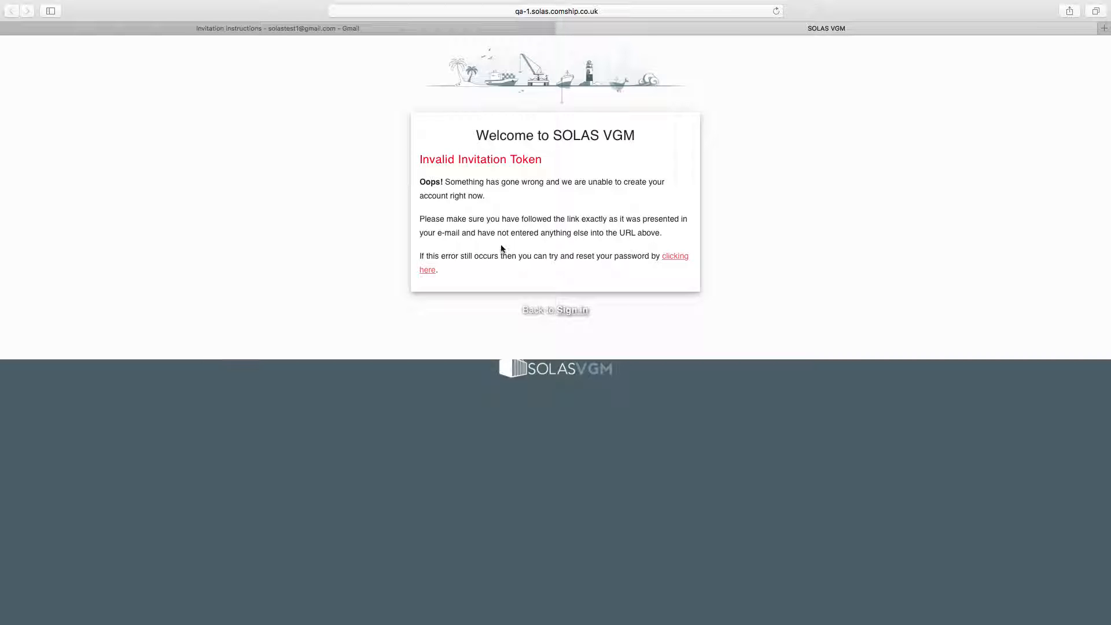
click(561, 29)
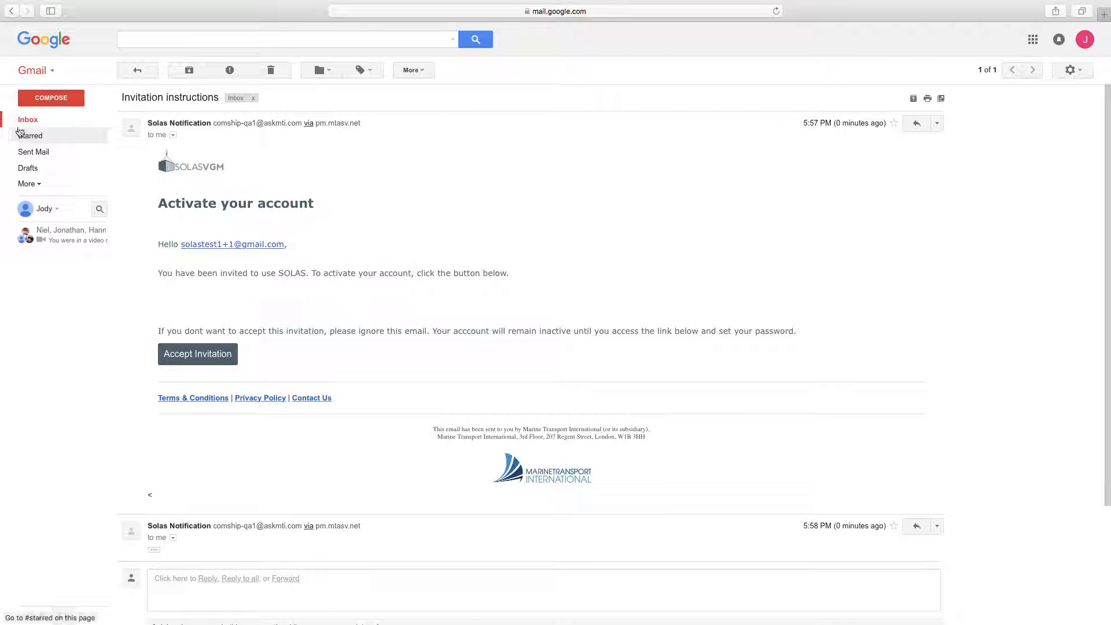
- Accept the invitation from the newest message in the Invitation instructions thread
click(26, 123)
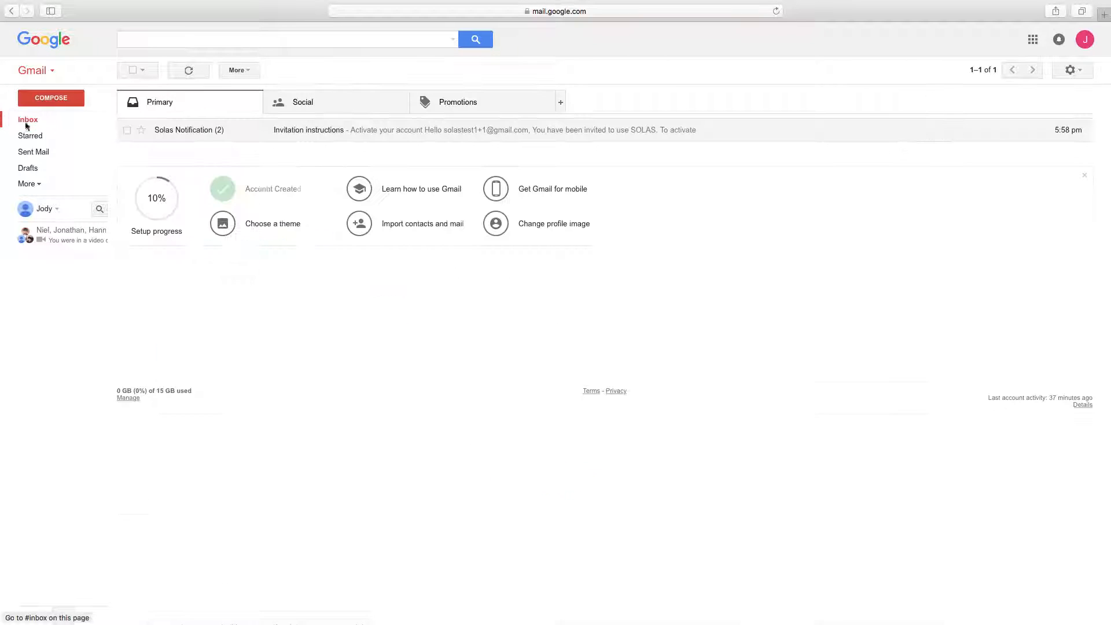
click(198, 135)
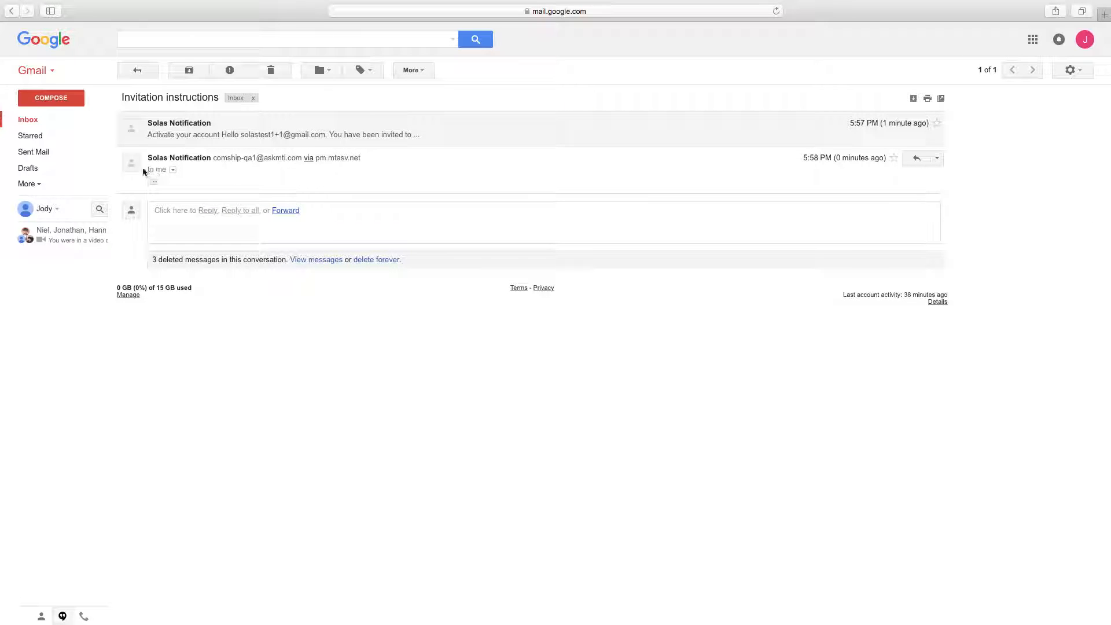
click(153, 182)
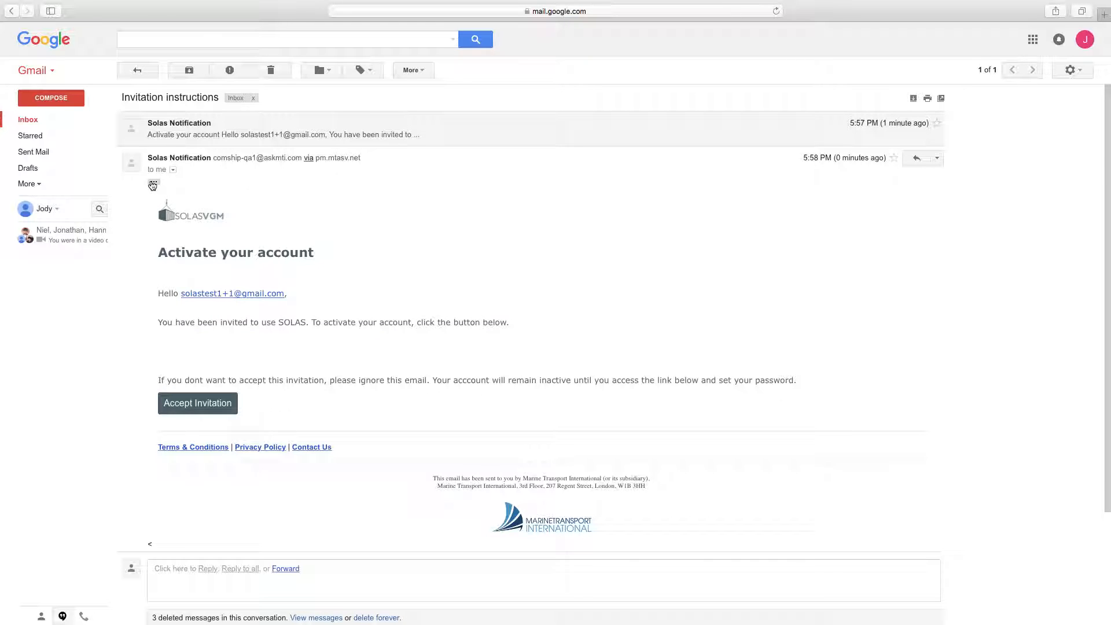
click(198, 403)
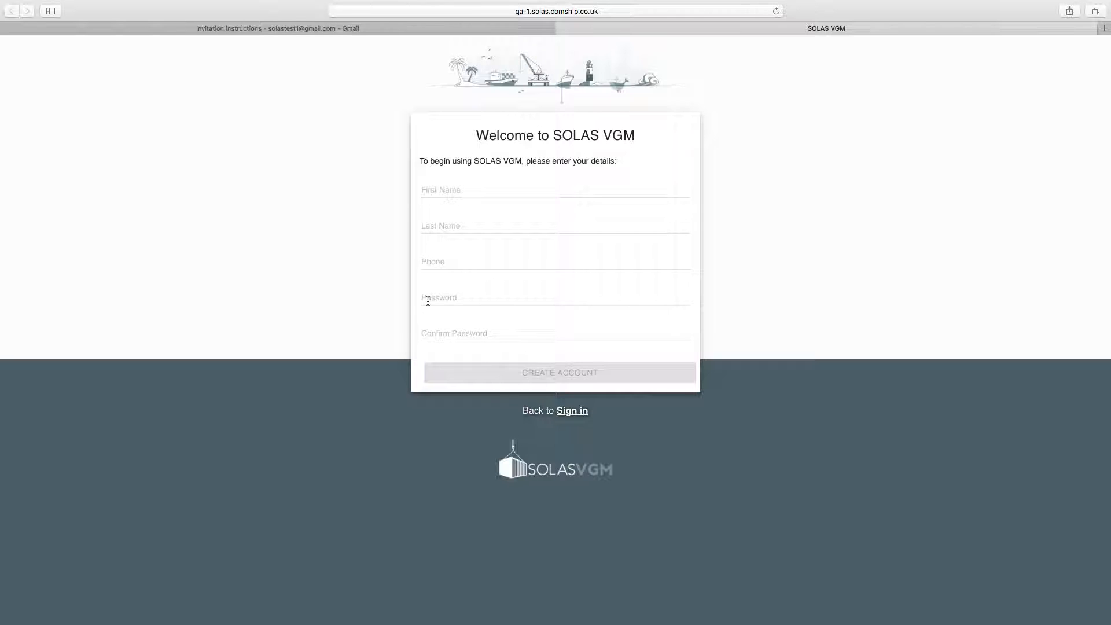
- Enter the invitee's first name, last name and phone number in the Welcome form
click(549, 194)
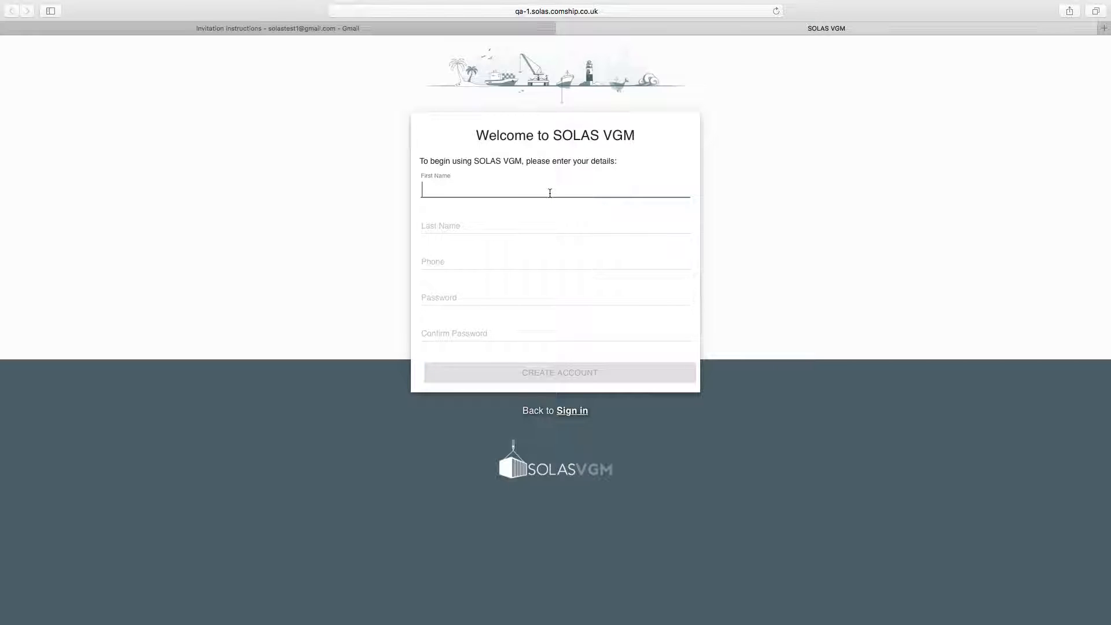
text(Export)
key(Tab)
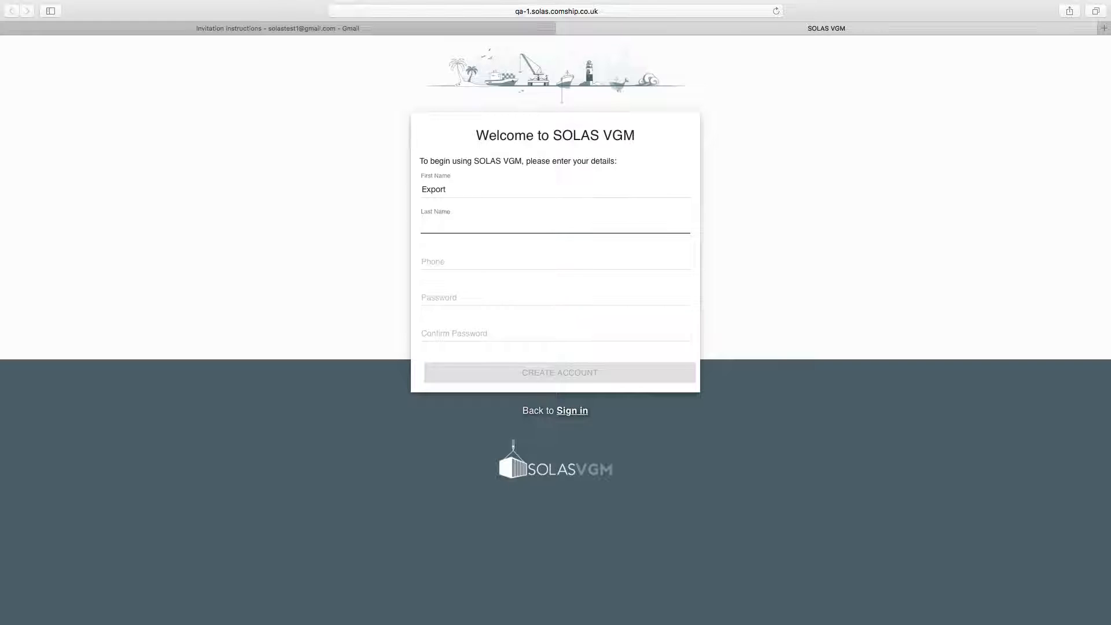
text(Documents)
key(Tab)
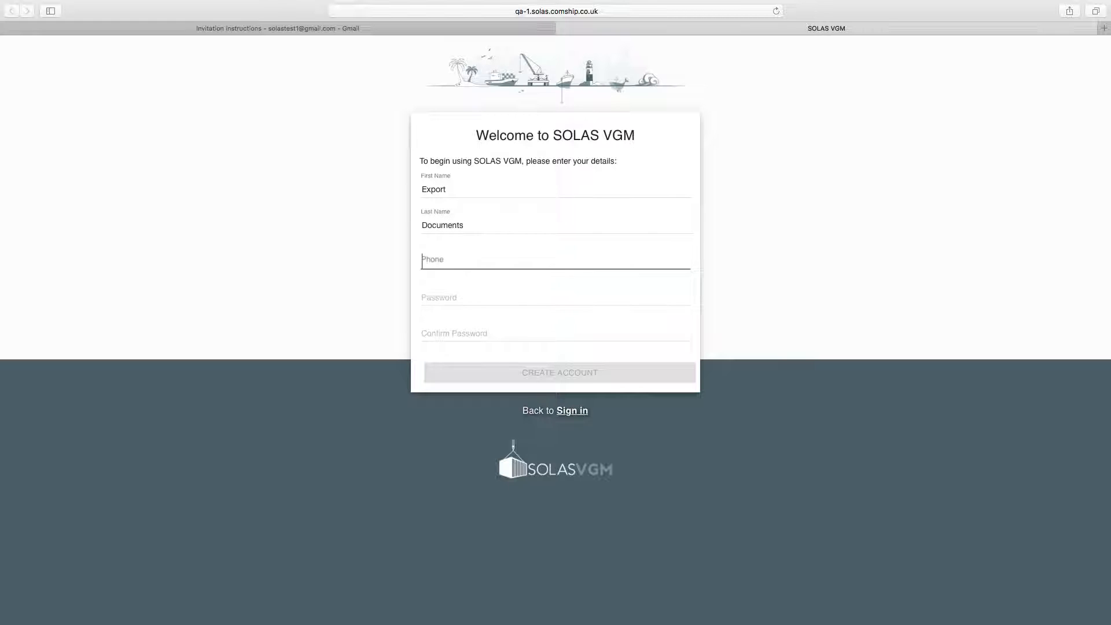
- Set and confirm a password of at least 8 characters, then create the account
key(Tab)
text(••••••)
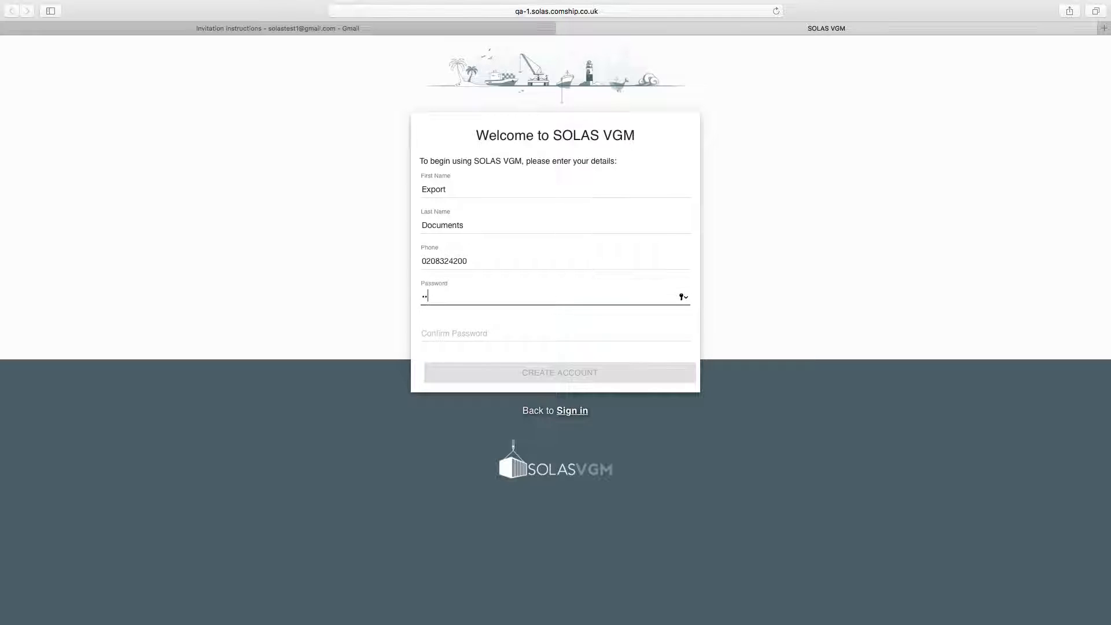
key(Tab)
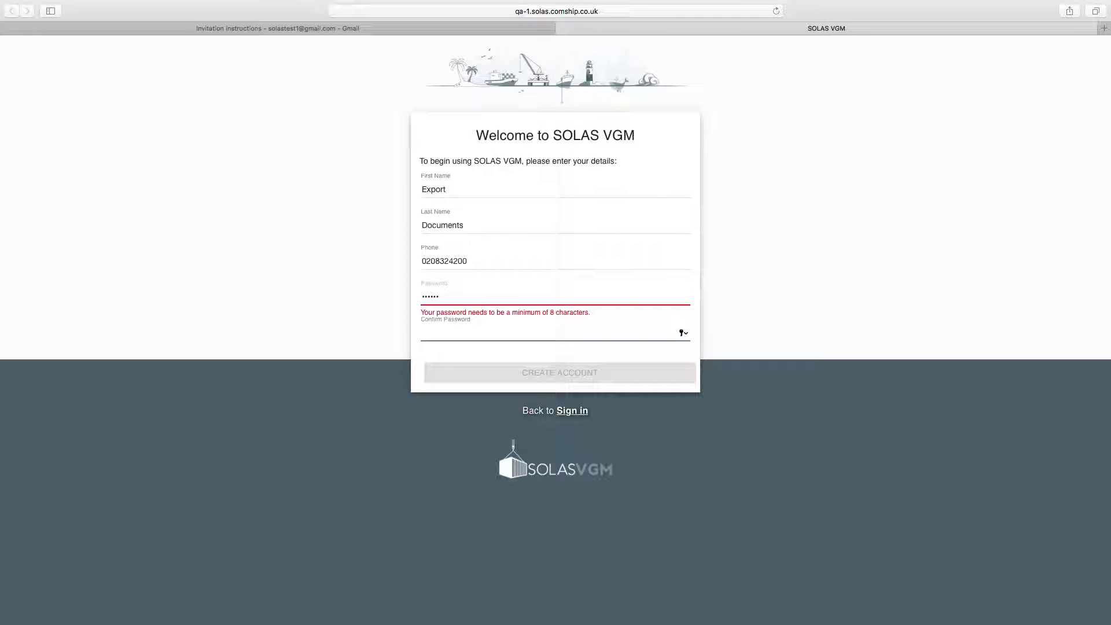
key(shift+Tab)
key(BackSpace)
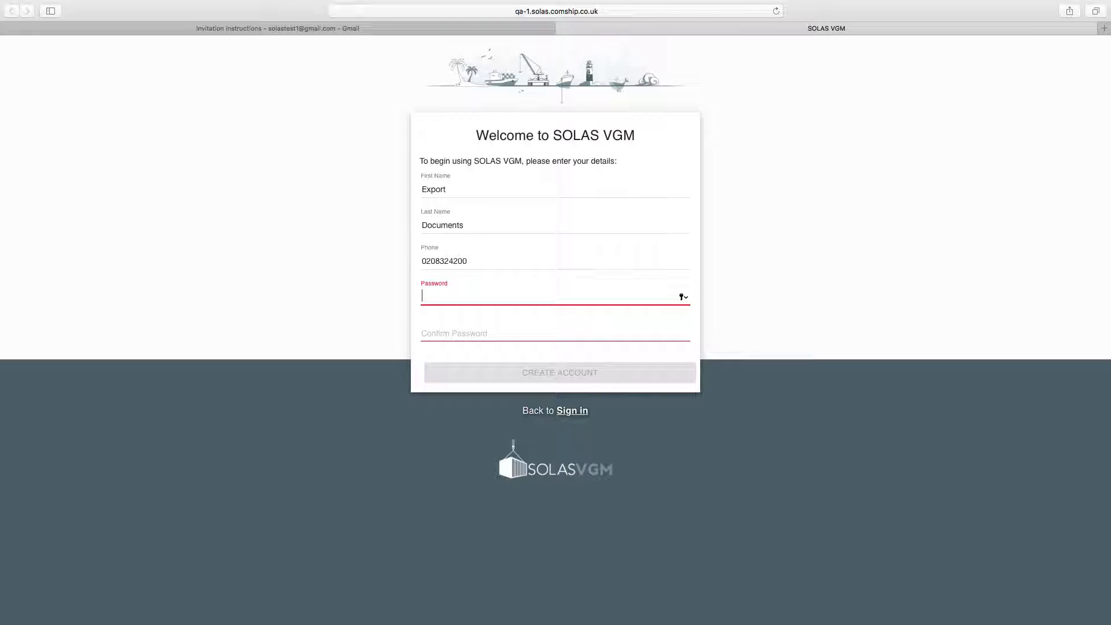
text(••)
text(****)
key(Tab)
text(*********)
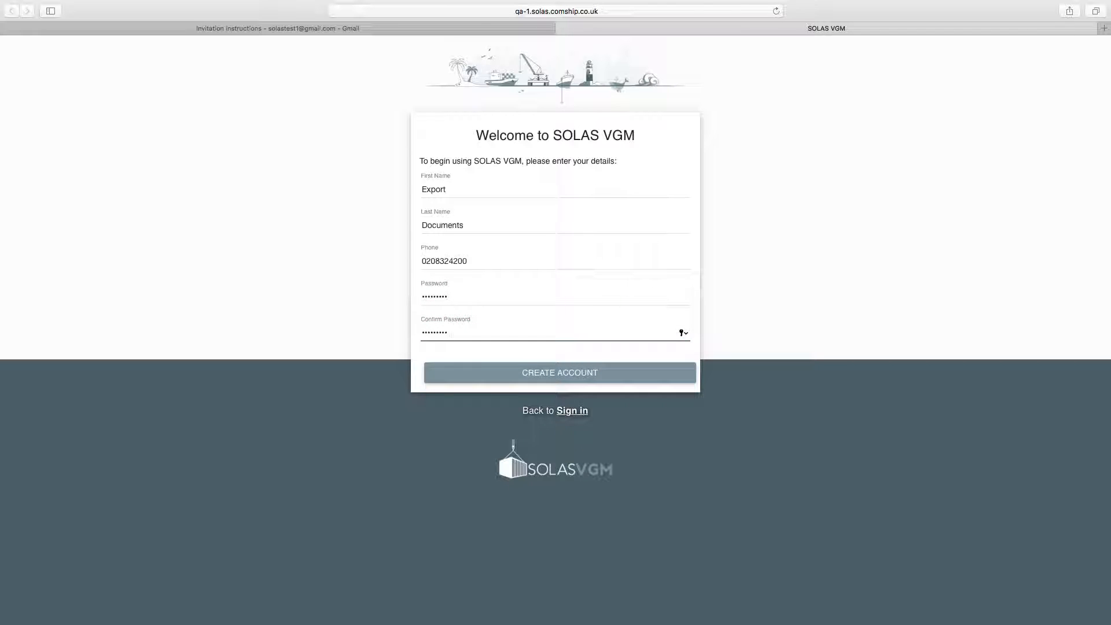
click(563, 374)
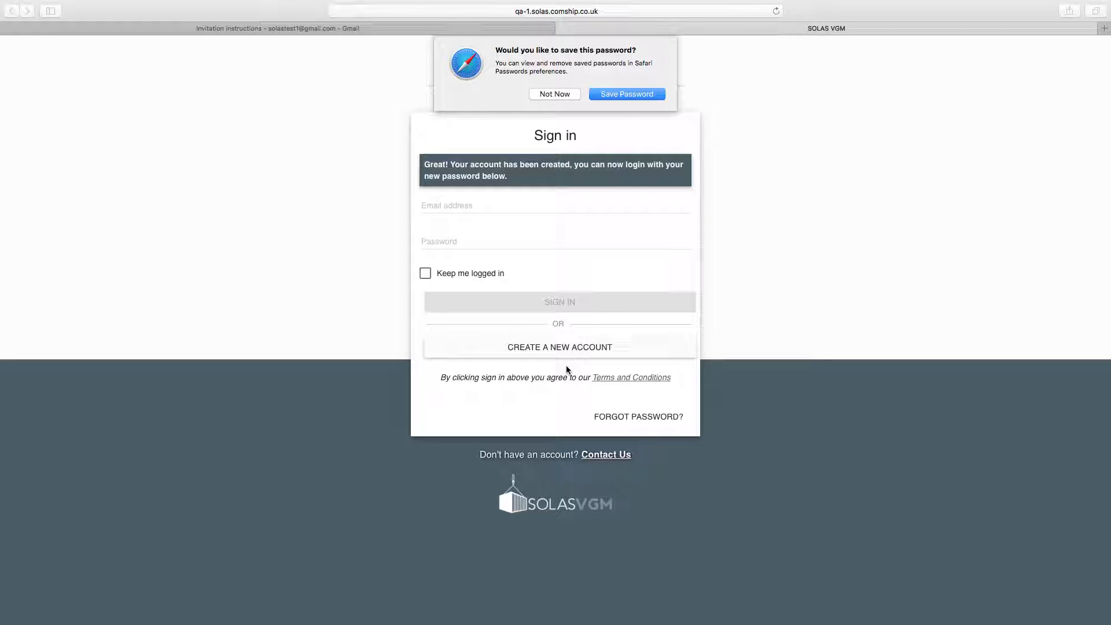
- Decline saving the password, then sign in with the invitee's e-mail and new password
click(567, 93)
click(528, 201)
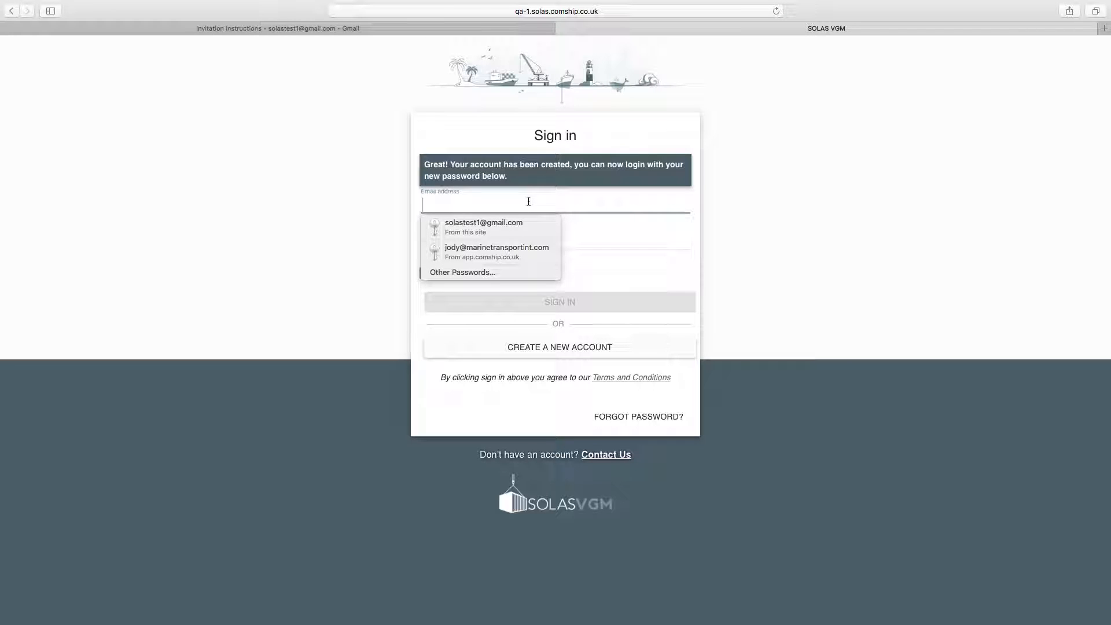
text(soa)
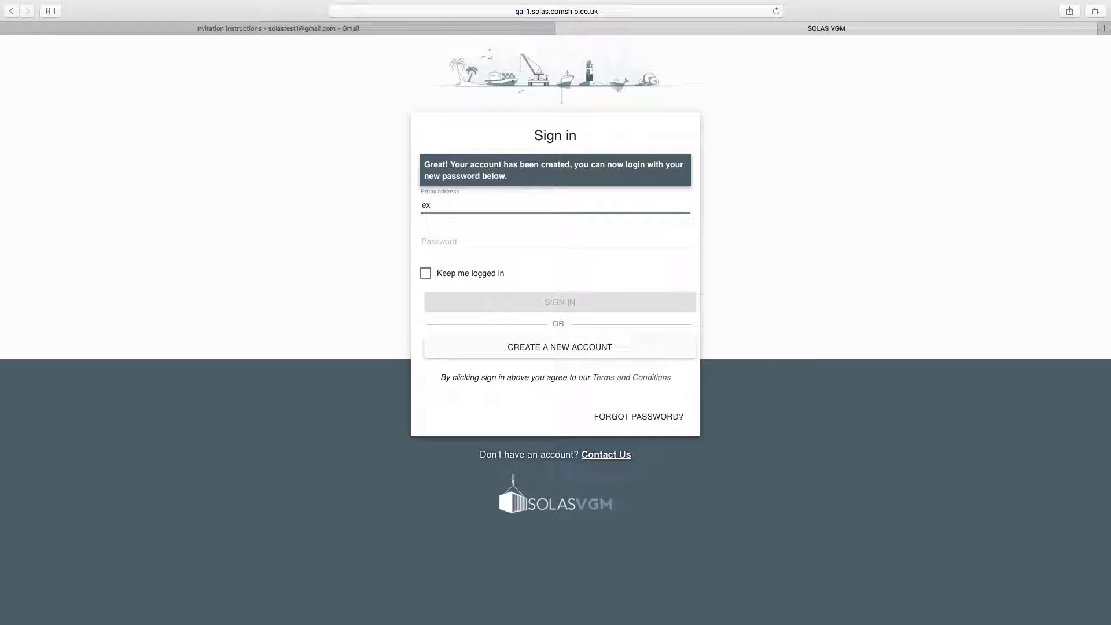
key(BackSpace)
key(BackSpace)
key(BackSpace)
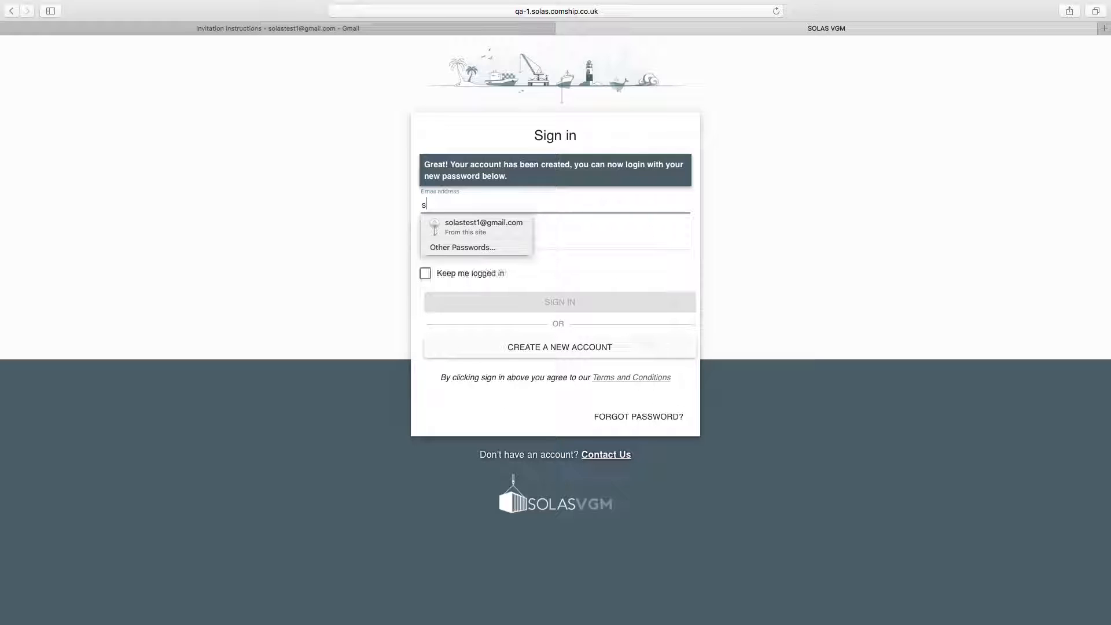
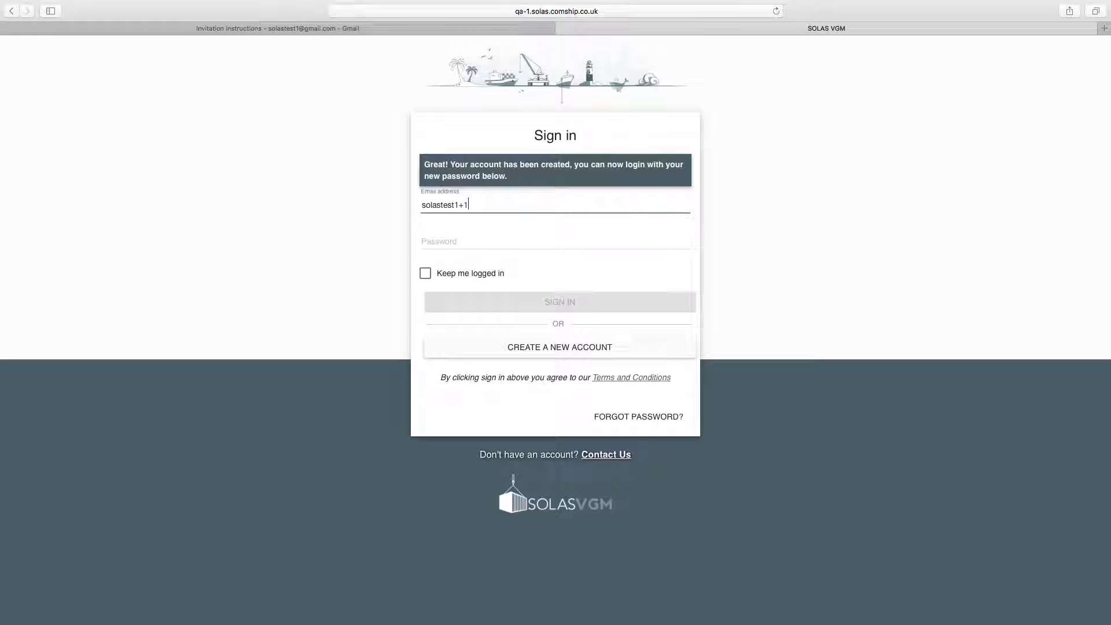
key(Tab)
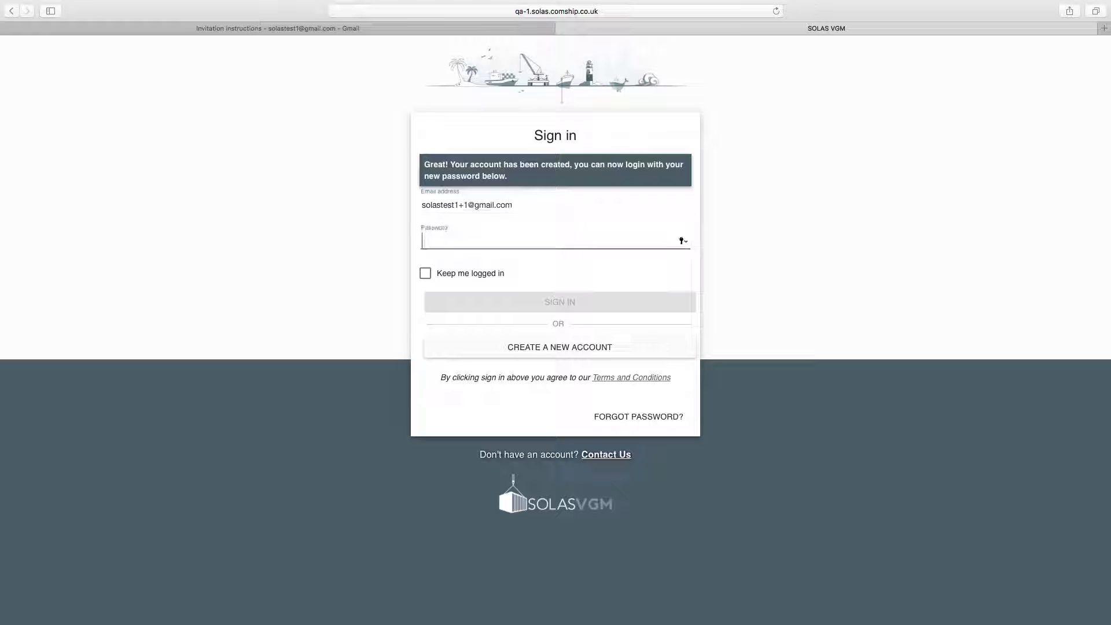
text(*********)
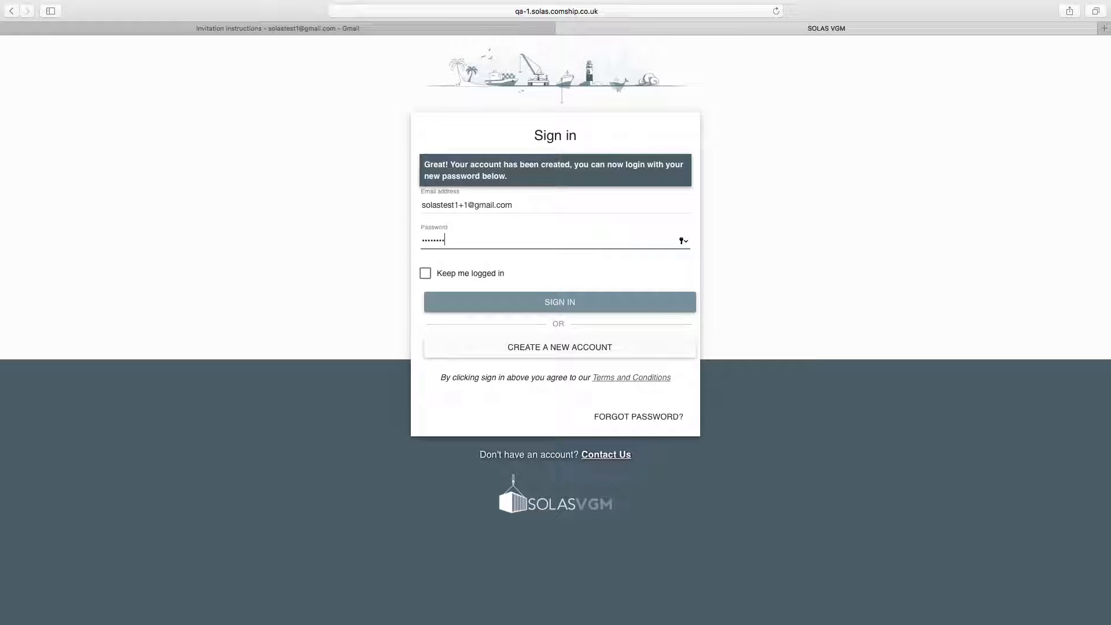
click(600, 303)
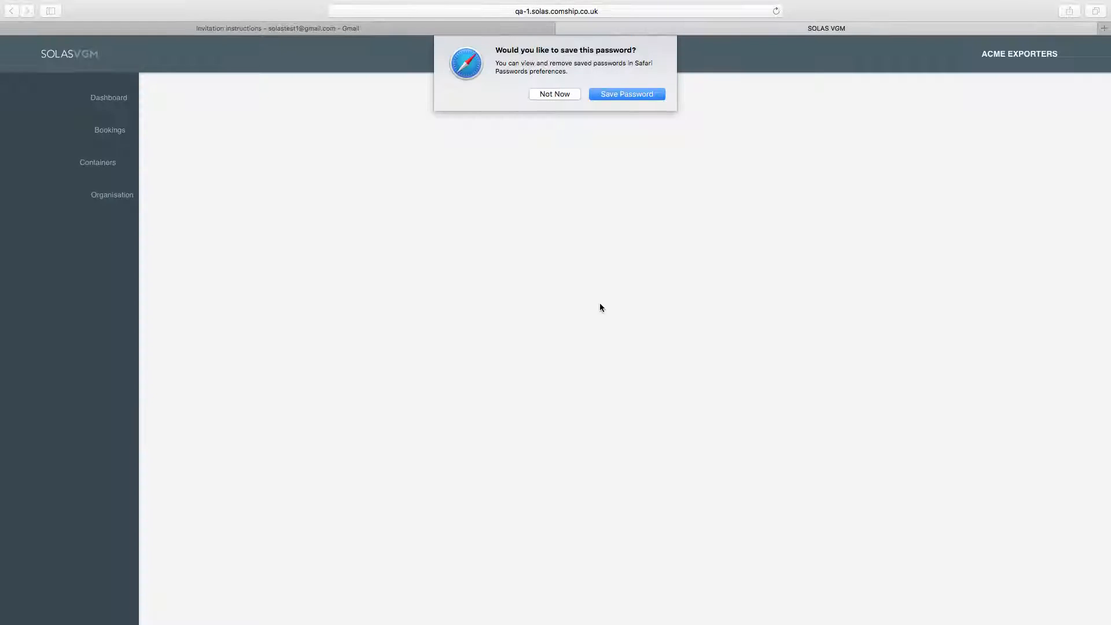
- View the ACME EXPORTERS organisation page, now listing two users including the new invitee
click(566, 95)
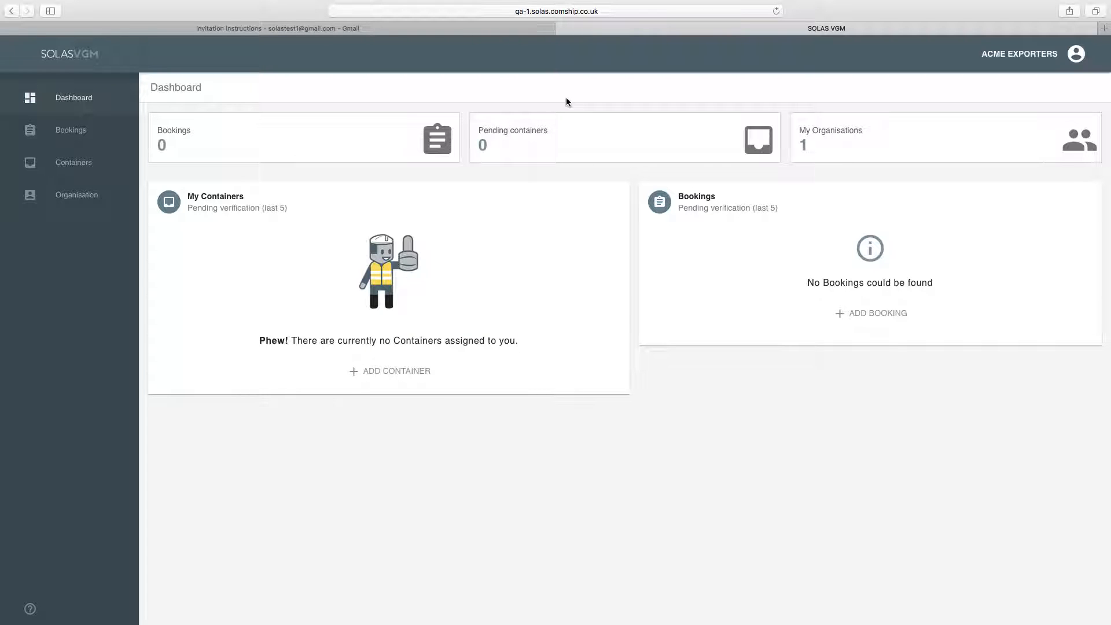
click(58, 197)
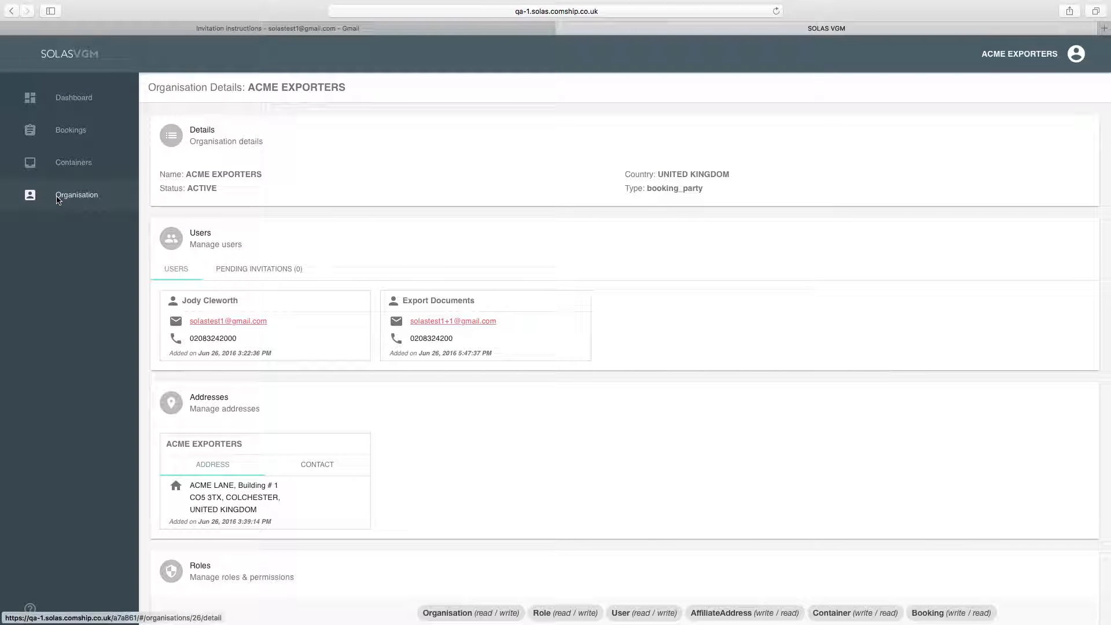
scroll(309, 269, down, 5)
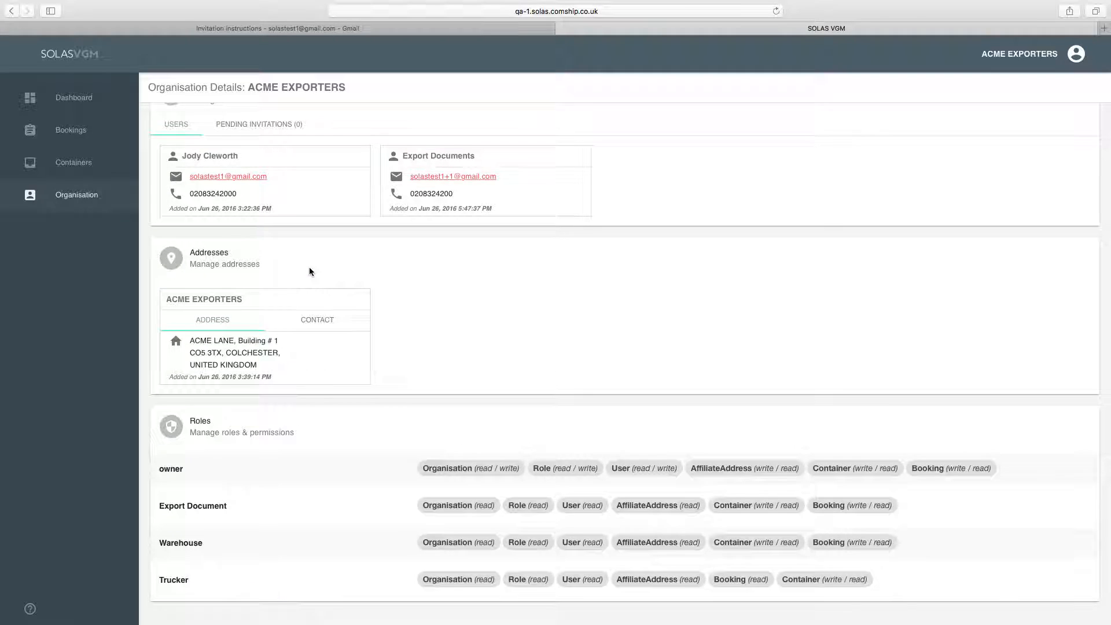
scroll(309, 268, up, 5)
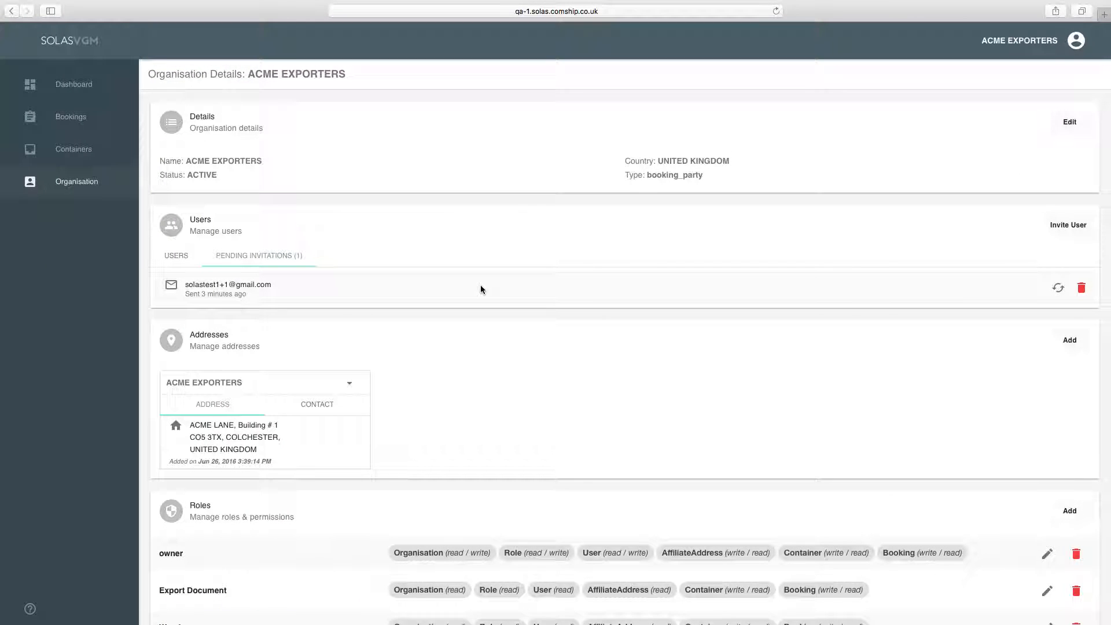
- Confirm ACME EXPORTERS has no pending invitations and two users, including Export Documents
click(69, 152)
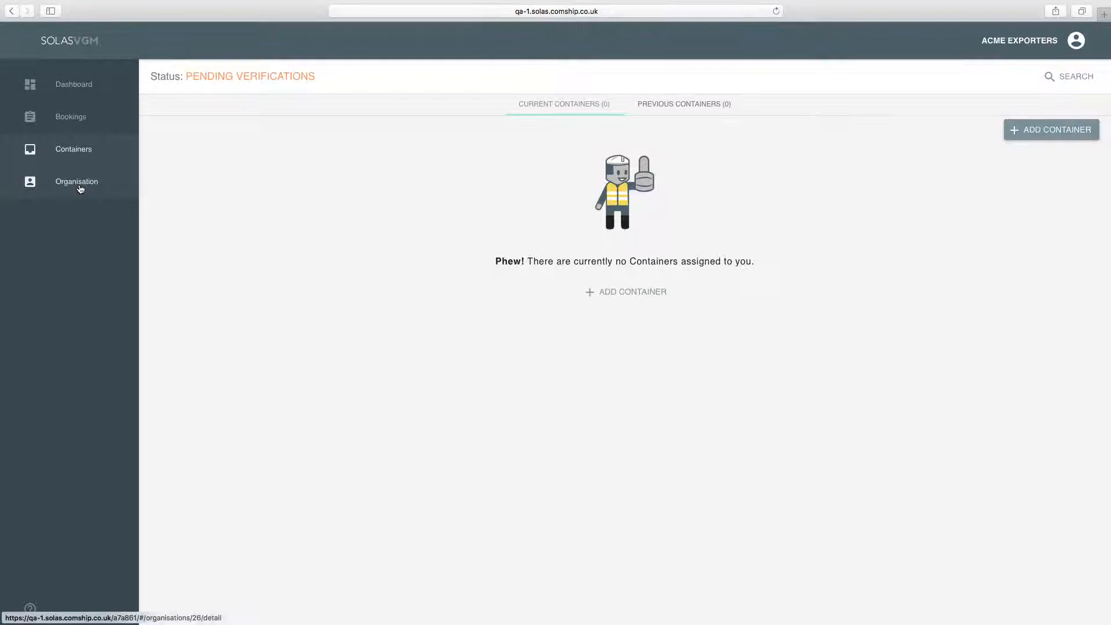
click(80, 189)
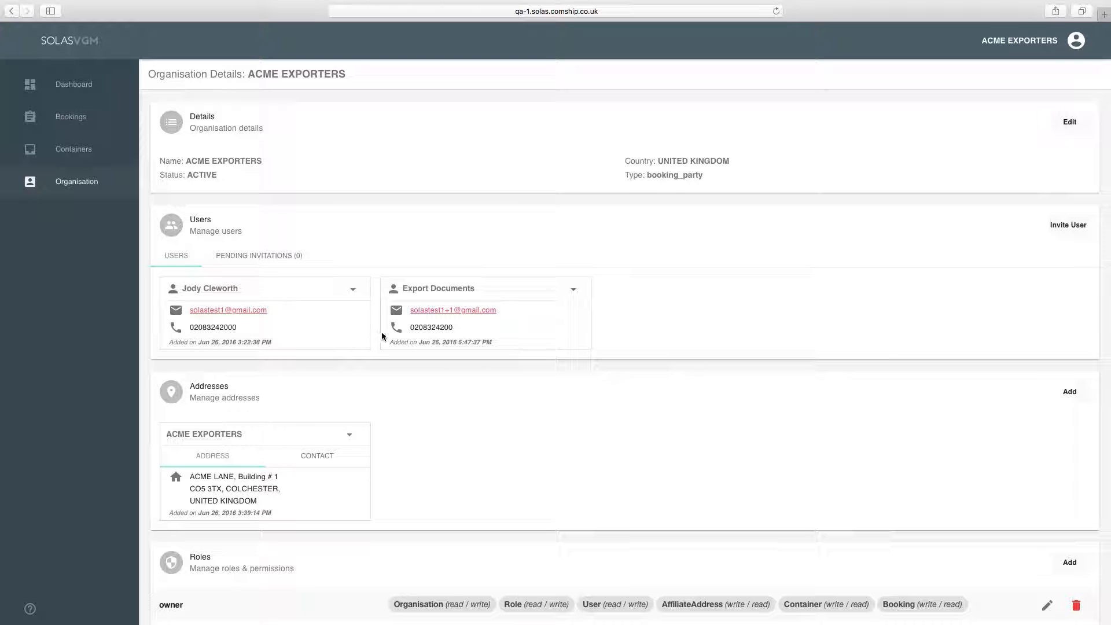
click(256, 257)
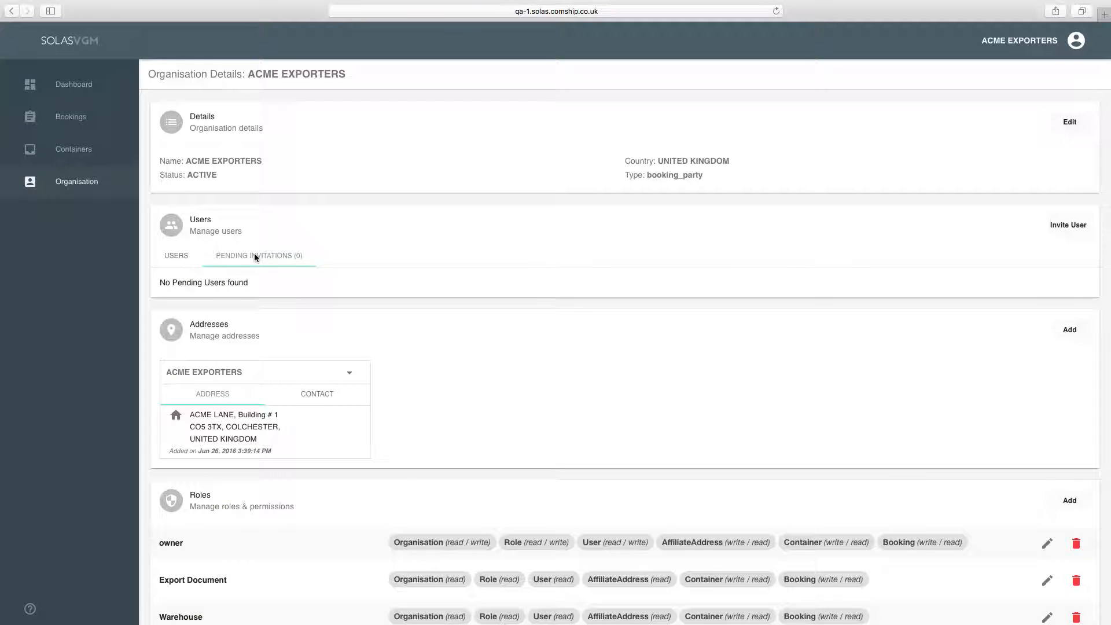
click(172, 257)
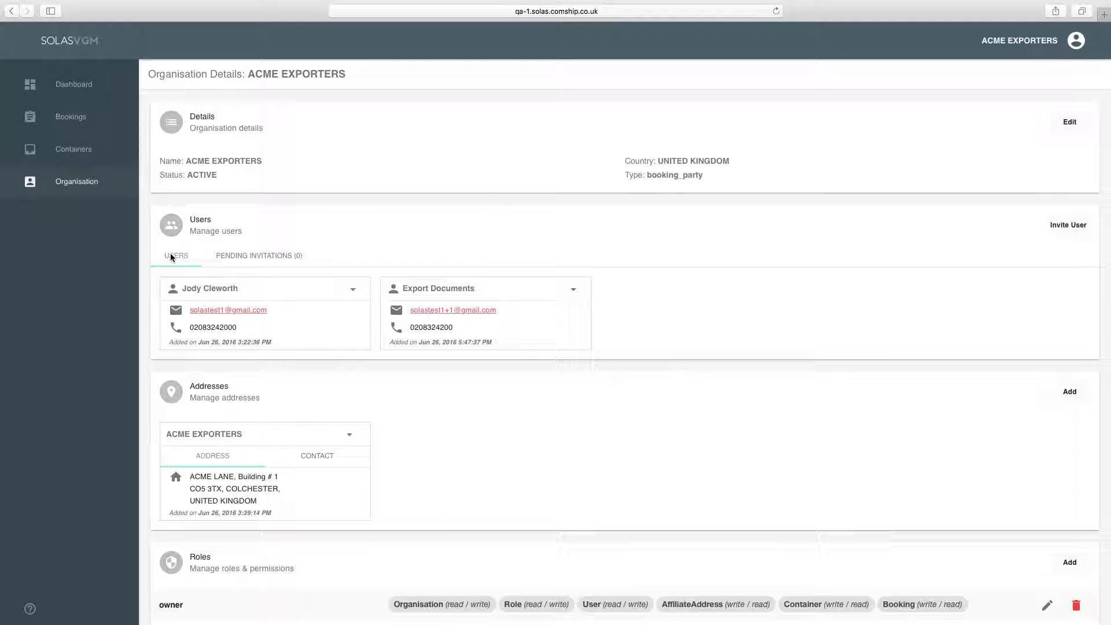
scroll(241, 316, down, 5)
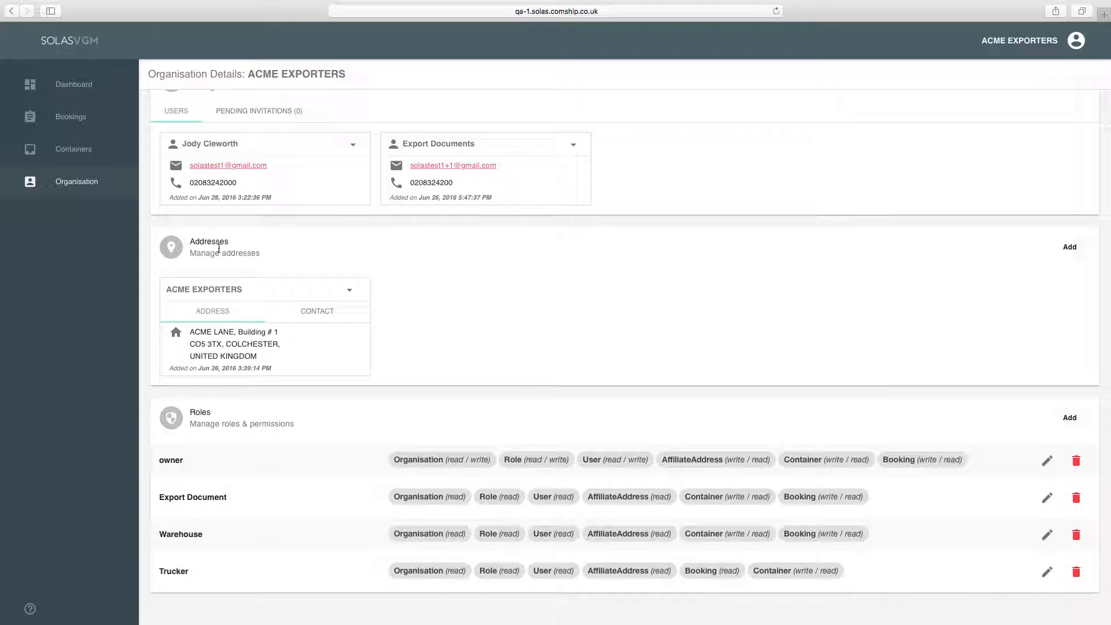
scroll(220, 252, up, 5)
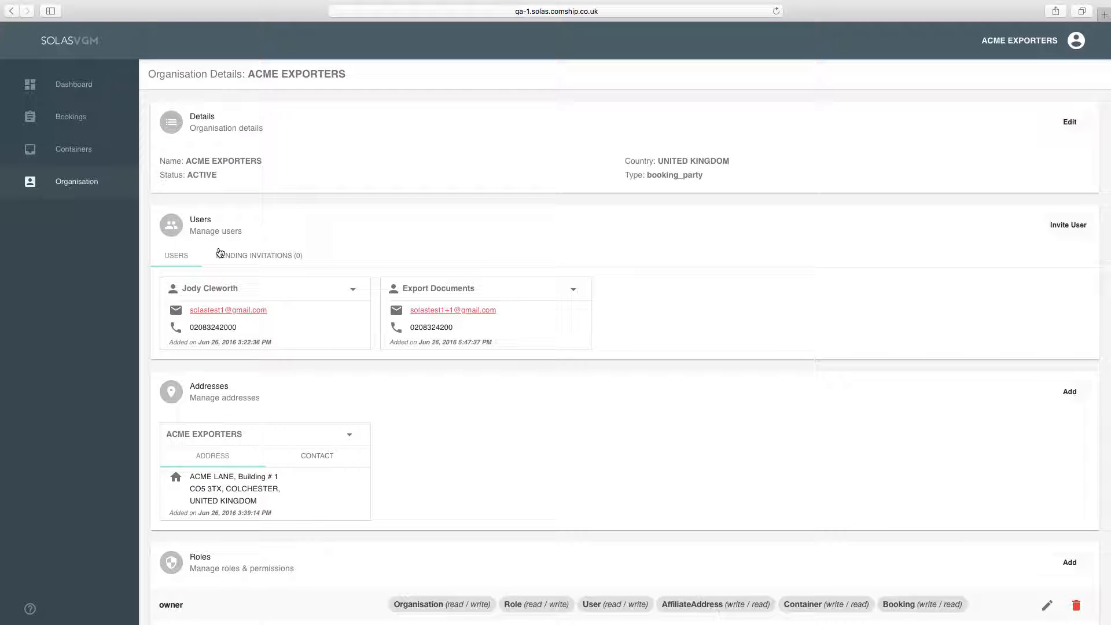